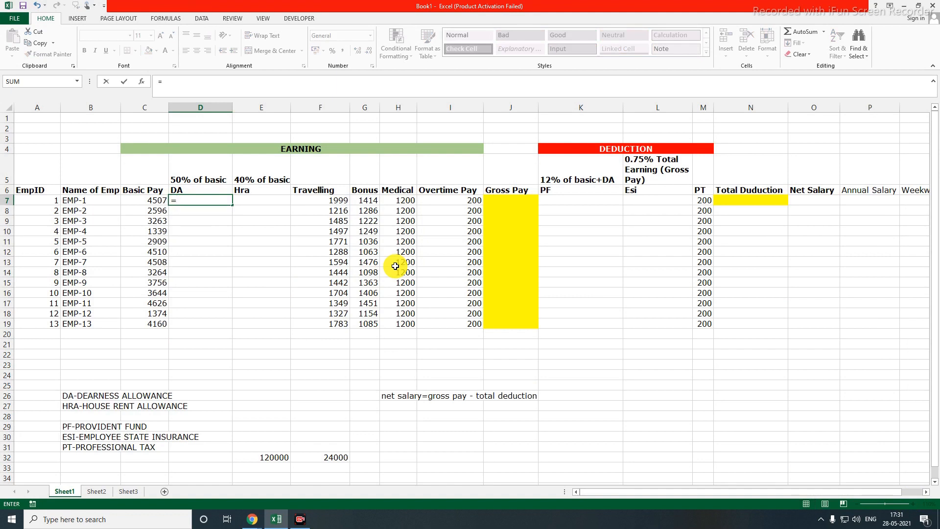
Step: Calculate the DA for EMP-1 in D7 as 50% of basic pay with the formula =C7*50%
{"action": "left_click", "coordinate": [142, 202]}
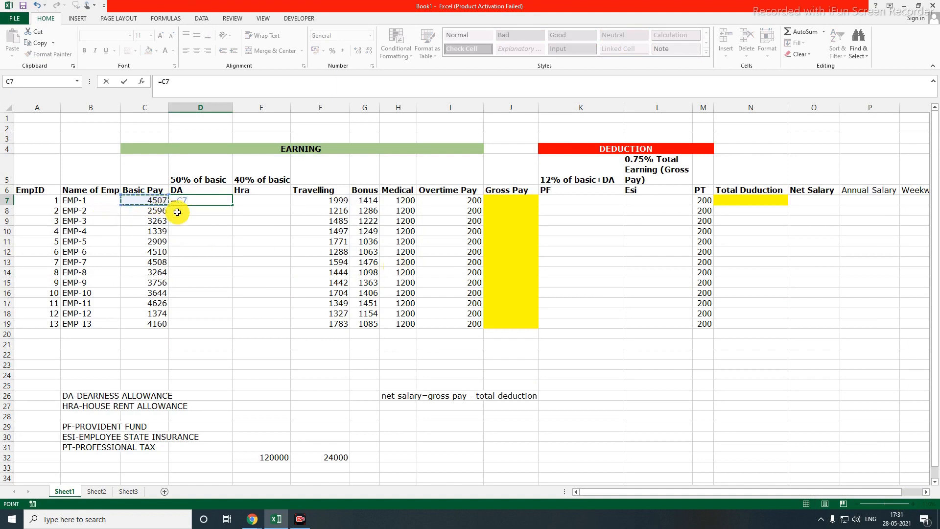
{"action": "type", "text": "*"}
{"action": "key", "text": "Return"}
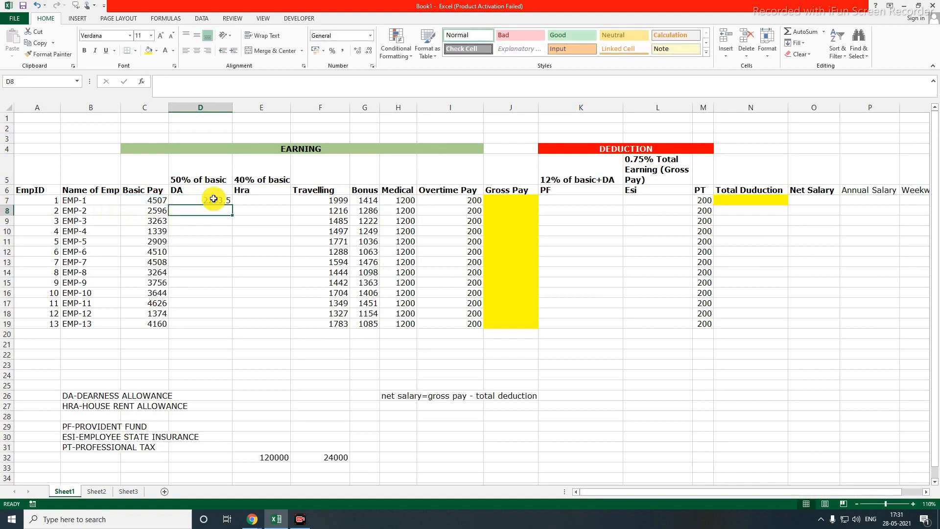
Step: Calculate the HRA for EMP-1 in E7 with =C7*40%, and fill the DA and HRA formulas down to row 19
{"action": "left_click", "coordinate": [259, 202]}
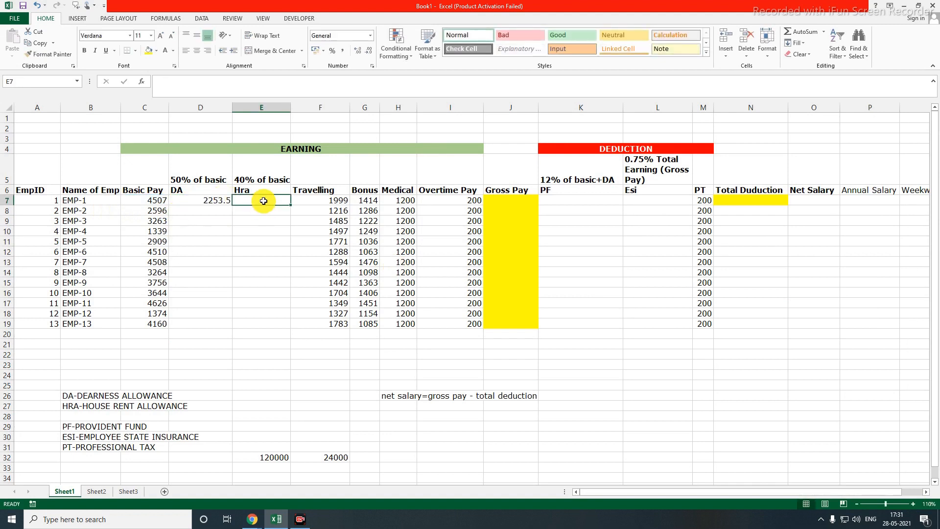
{"action": "type", "text": "="}
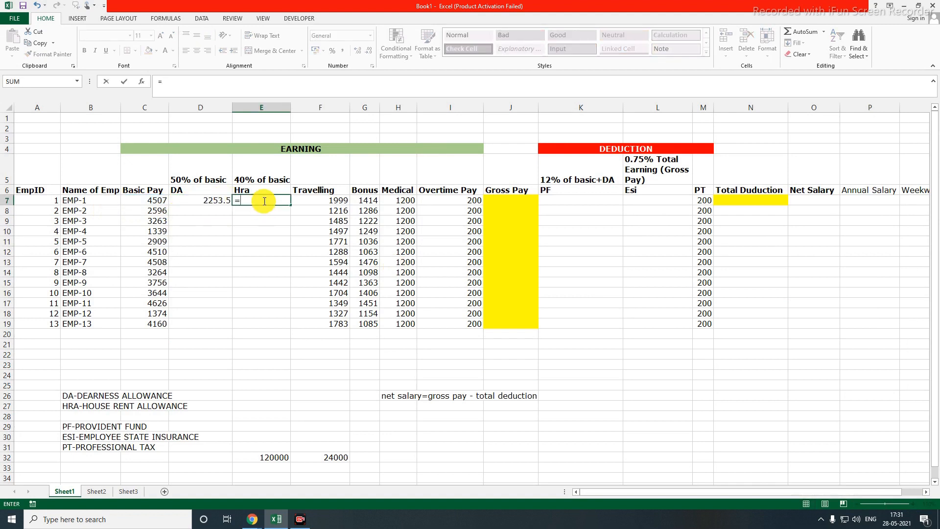
{"action": "left_click", "coordinate": [157, 202]}
{"action": "type", "text": "*"}
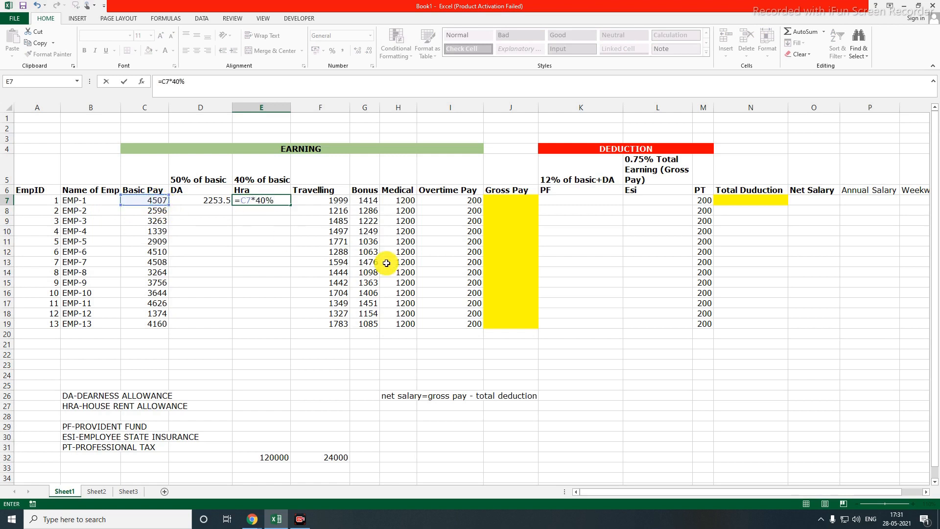
{"action": "key", "text": "Return"}
{"action": "left_click_drag", "start_coordinate": [210, 198], "coordinate": [301, 327]}
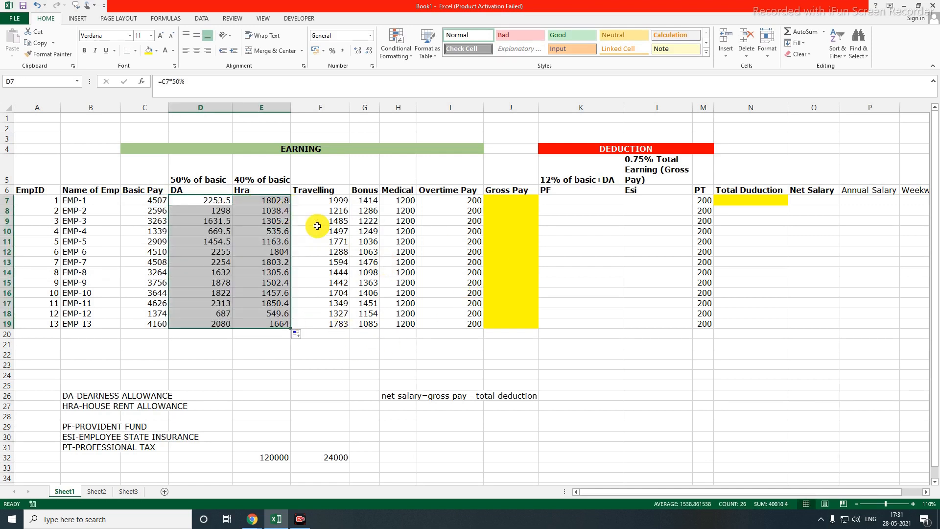
{"action": "left_click_drag", "start_coordinate": [310, 189], "coordinate": [437, 329]}
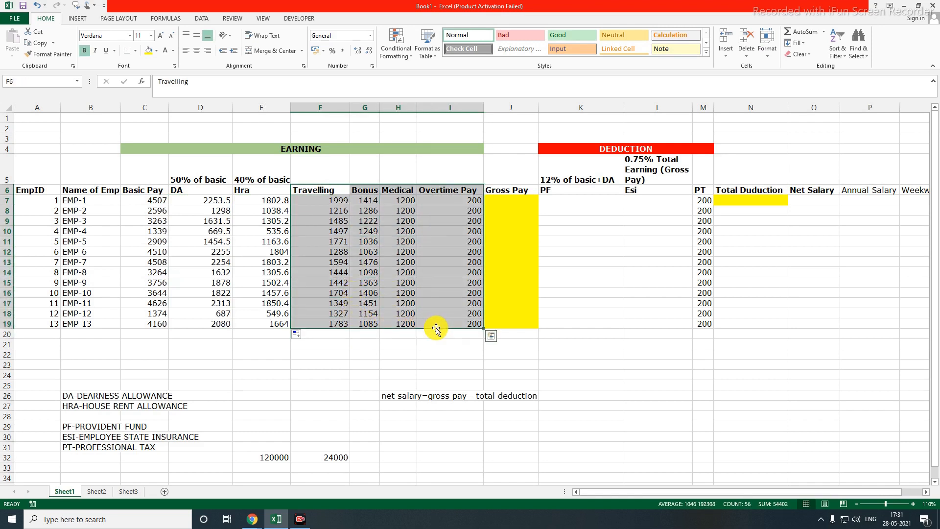
{"action": "left_click", "coordinate": [579, 269]}
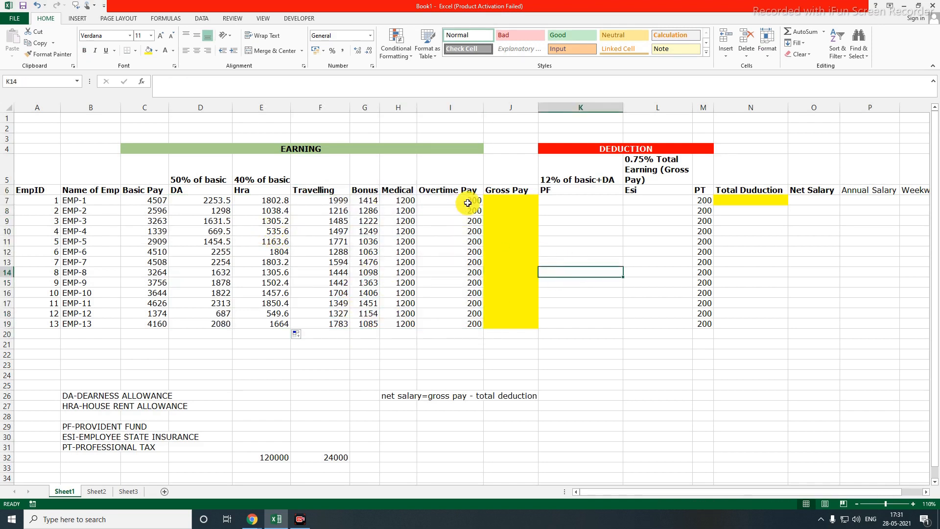
{"action": "left_click_drag", "start_coordinate": [499, 201], "coordinate": [505, 323]}
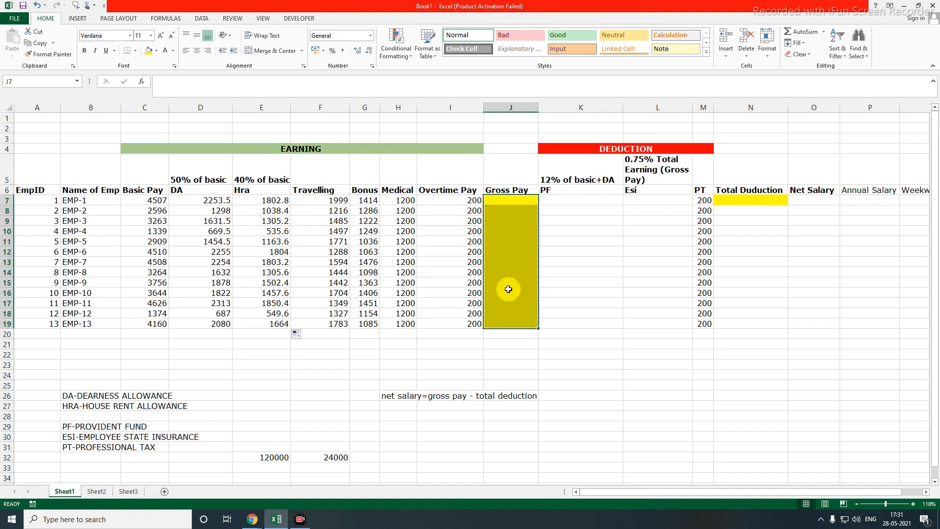
{"action": "left_click_drag", "start_coordinate": [137, 200], "coordinate": [500, 199]}
Step: Sum the earnings C7:I7 in the Gross Pay cell J7 and fill the formula down to J19
{"action": "left_click", "coordinate": [504, 200]}
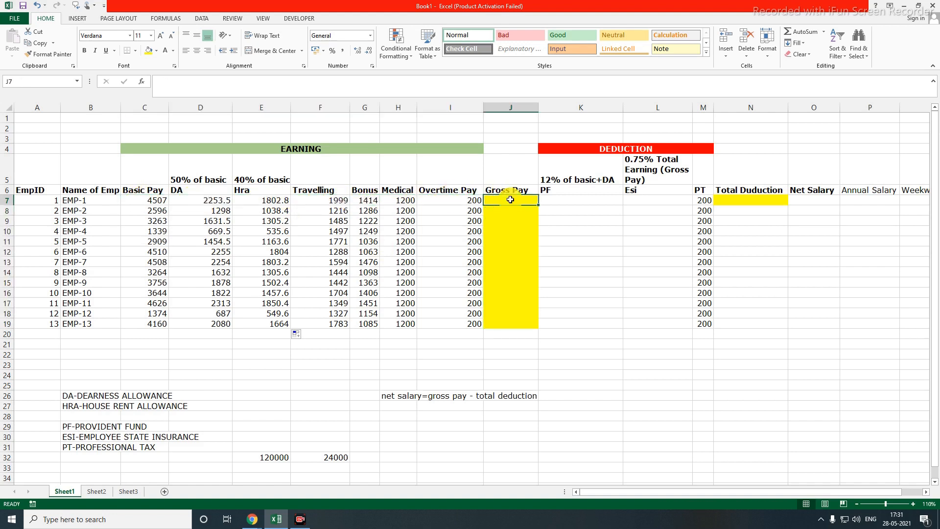
{"action": "type", "text": "=sum("}
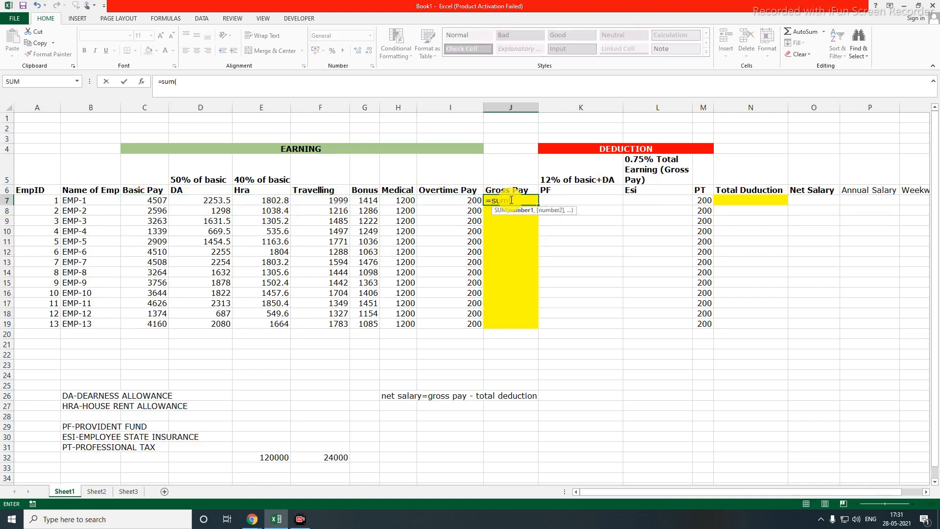
{"action": "left_click_drag", "start_coordinate": [156, 200], "coordinate": [441, 200]}
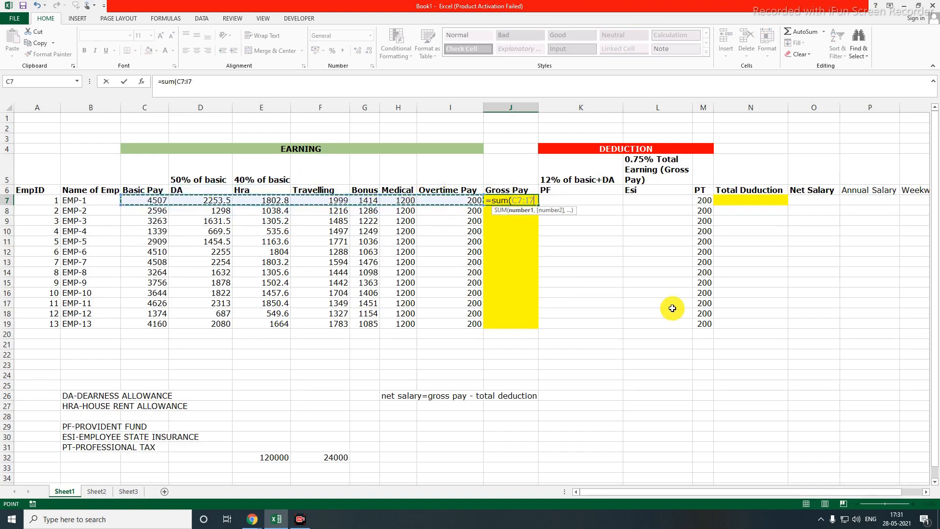
{"action": "key", "text": "Return"}
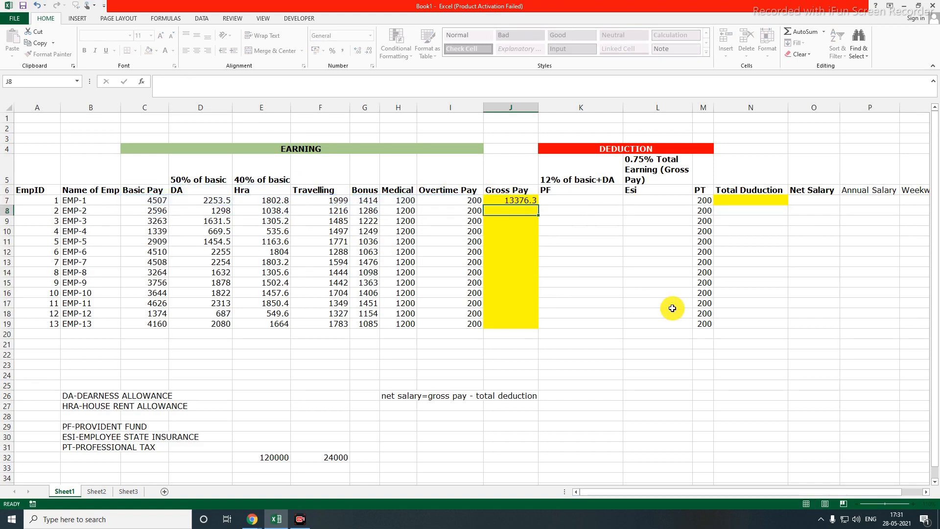
{"action": "left_click", "coordinate": [522, 202]}
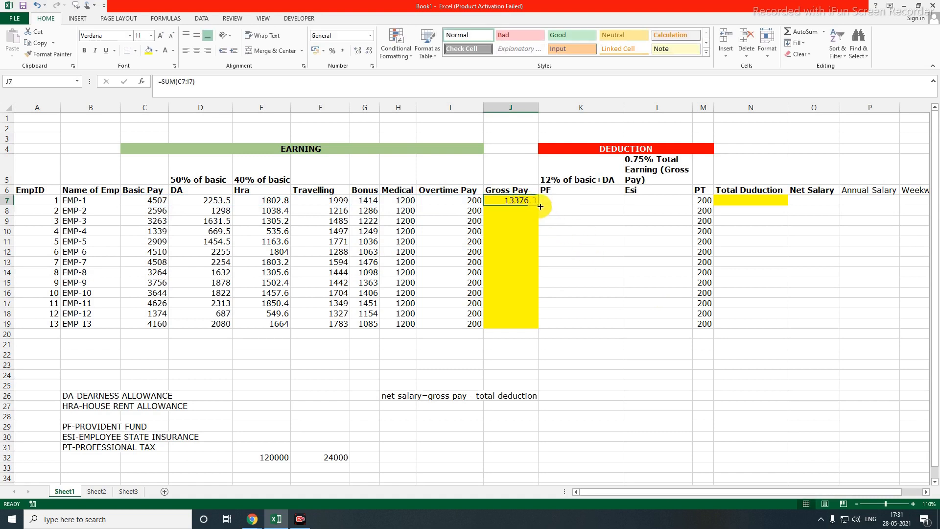
{"action": "left_click_drag", "start_coordinate": [540, 207], "coordinate": [549, 329]}
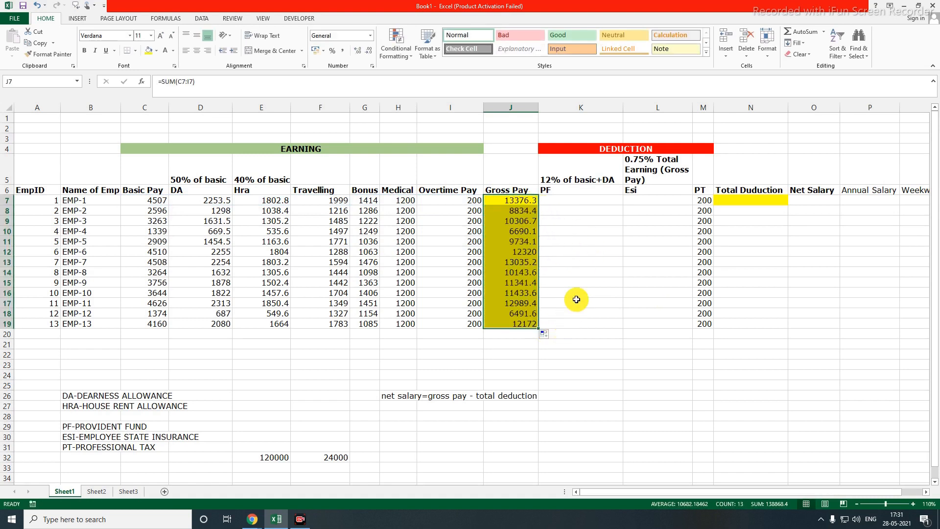
{"action": "left_click", "coordinate": [560, 199]}
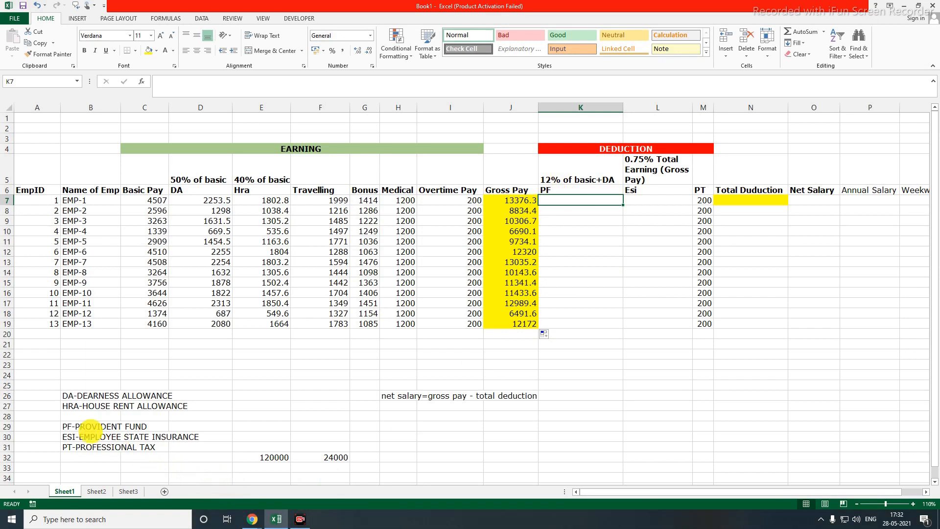
{"action": "mouse_move", "coordinate": [32, 376]}
{"action": "left_mouse_down"}
{"action": "mouse_move", "coordinate": [177, 467]}
{"action": "mouse_move", "coordinate": [208, 467]}
{"action": "left_mouse_up"}
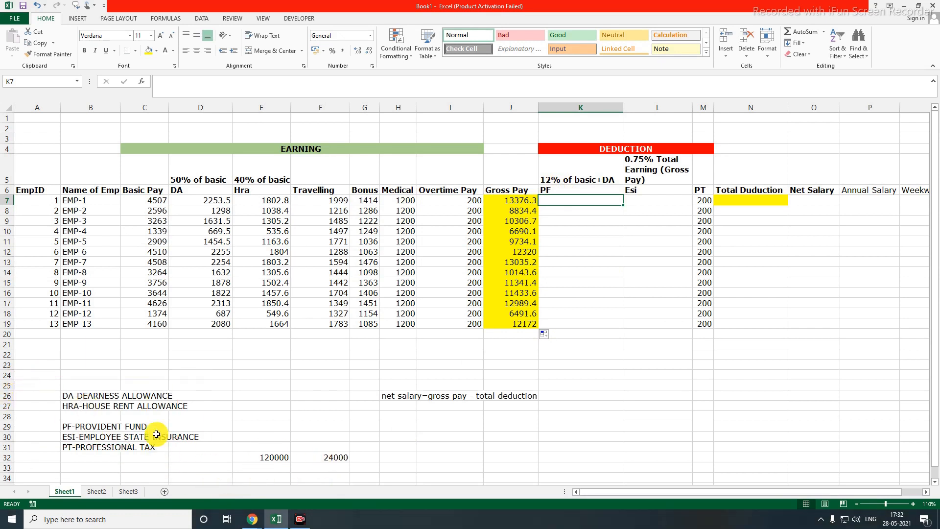
{"action": "left_click_drag", "start_coordinate": [78, 395], "coordinate": [82, 451]}
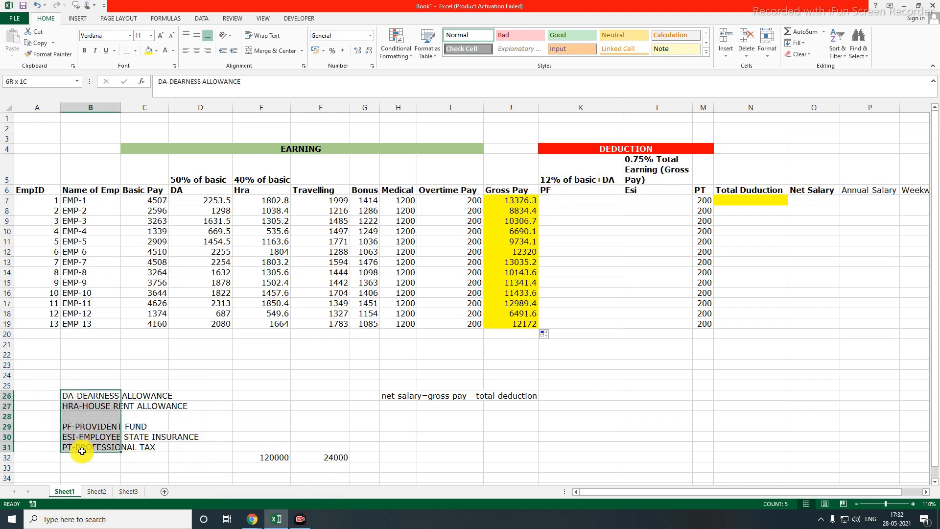
{"action": "left_click", "coordinate": [590, 245]}
Step: Calculate the PF for EMP-1 in K7 as 12% of basic pay plus DA with =(C7+D7)*12%
{"action": "left_click", "coordinate": [567, 199]}
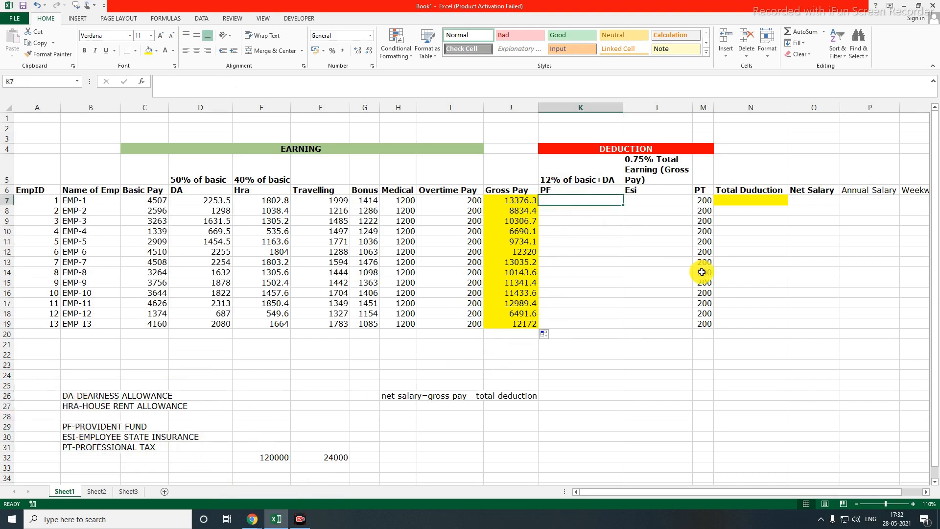
{"action": "type", "text": "=("}
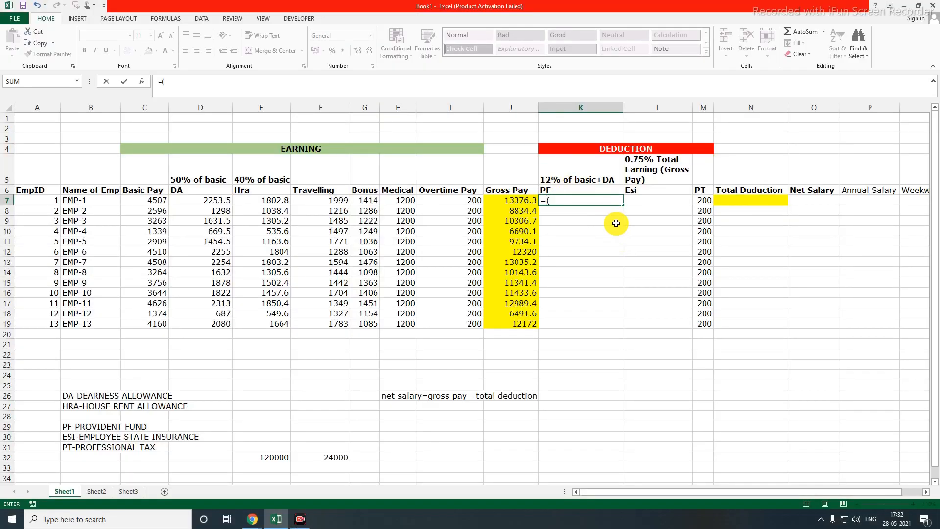
{"action": "left_click", "coordinate": [140, 199]}
{"action": "type", "text": "+"}
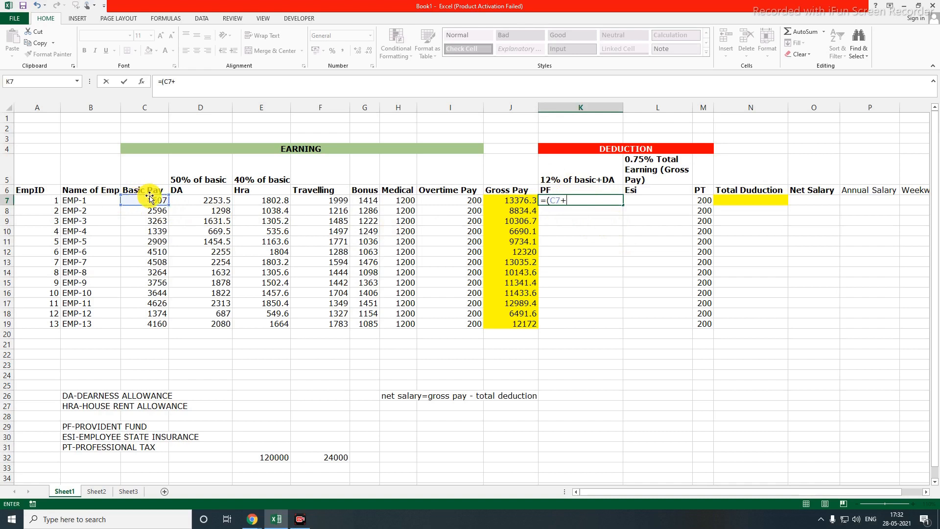
{"action": "left_click", "coordinate": [190, 201]}
{"action": "type", "text": ")"}
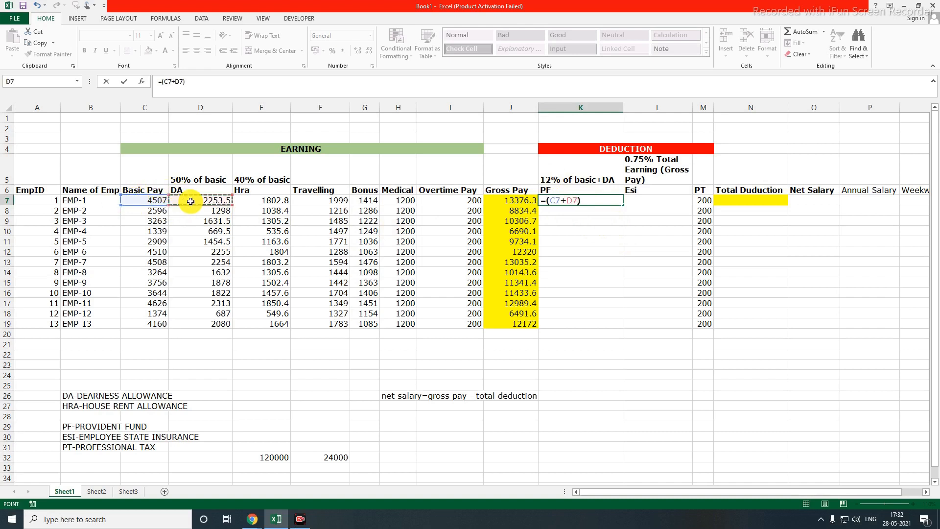
{"action": "type", "text": "*12%"}
{"action": "key", "text": "Return"}
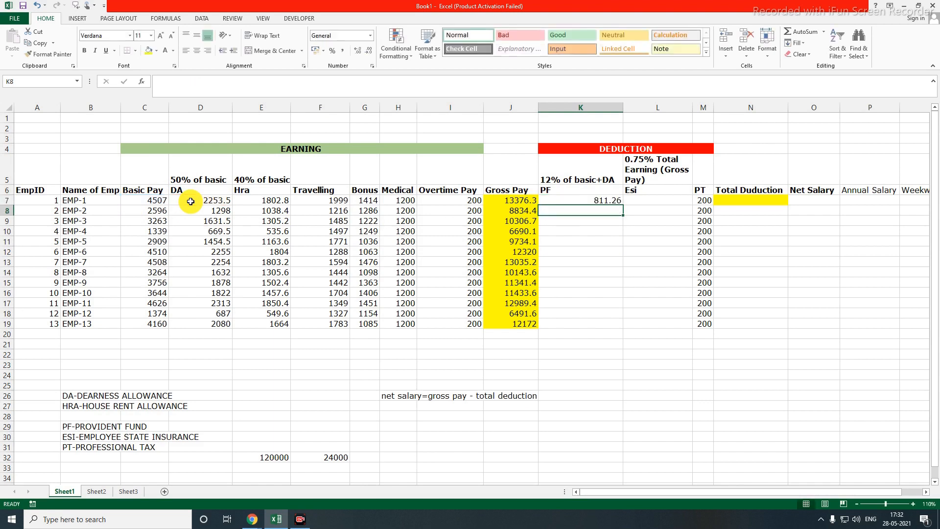
Step: Calculate the ESI for EMP-1 in L7 with =J7*0.75%, and fill the PF and ESI formulas down to row 19
{"action": "left_click", "coordinate": [661, 201]}
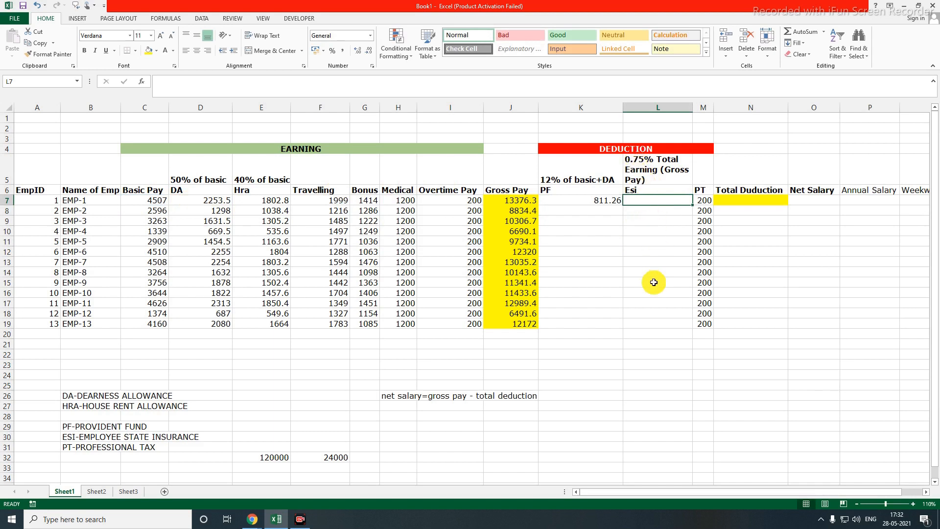
{"action": "type", "text": "="}
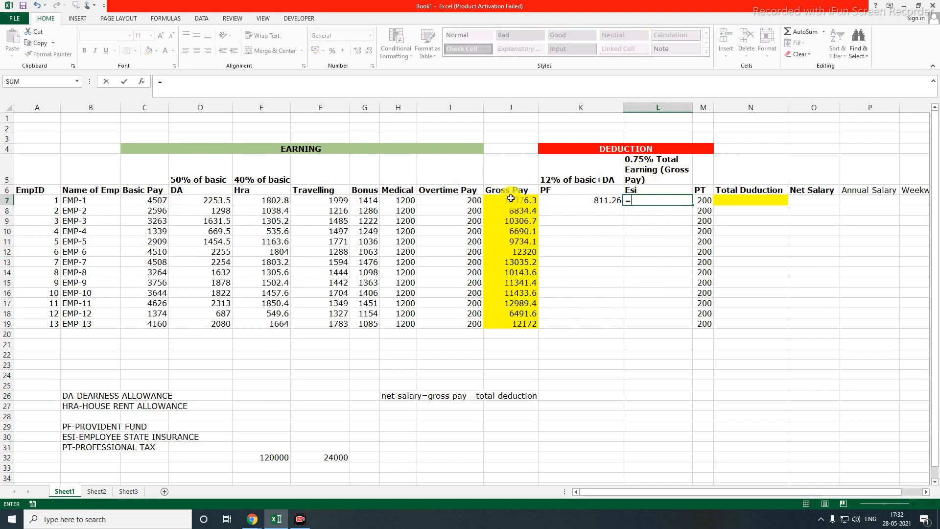
{"action": "left_click", "coordinate": [511, 198]}
{"action": "type", "text": "*"}
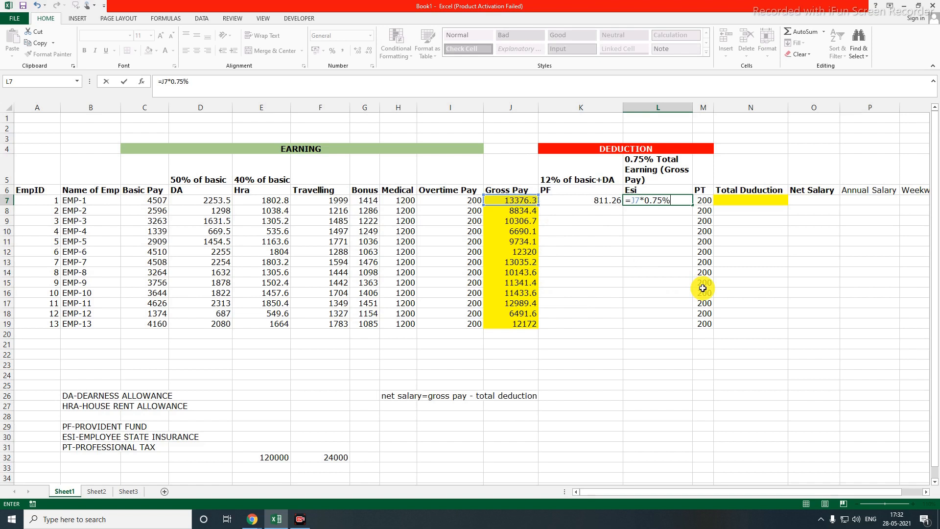
{"action": "type", "text": "0.75%"}
{"action": "key", "text": "Return"}
{"action": "left_click_drag", "start_coordinate": [603, 200], "coordinate": [693, 324]}
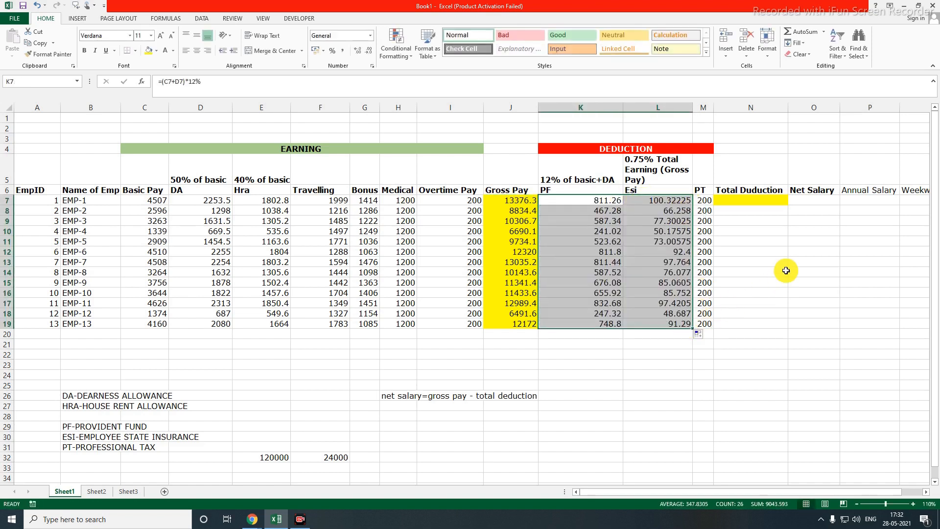
Step: Sum the PF, ESI and PT deductions for EMP-1 in the Total Deduction cell N7 with =SUM(K7:M7)
{"action": "left_click", "coordinate": [749, 201]}
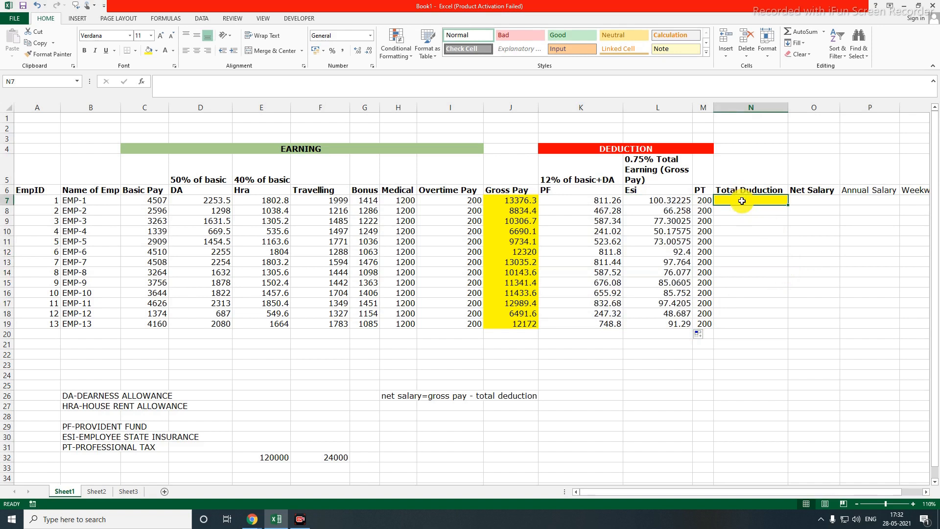
{"action": "type", "text": "=sum"}
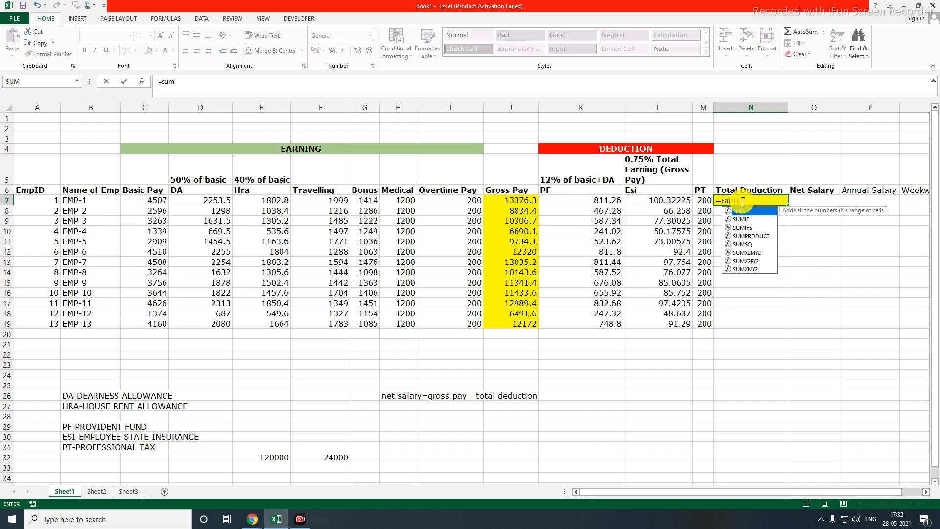
{"action": "type", "text": "("}
{"action": "left_click_drag", "start_coordinate": [598, 201], "coordinate": [695, 201]}
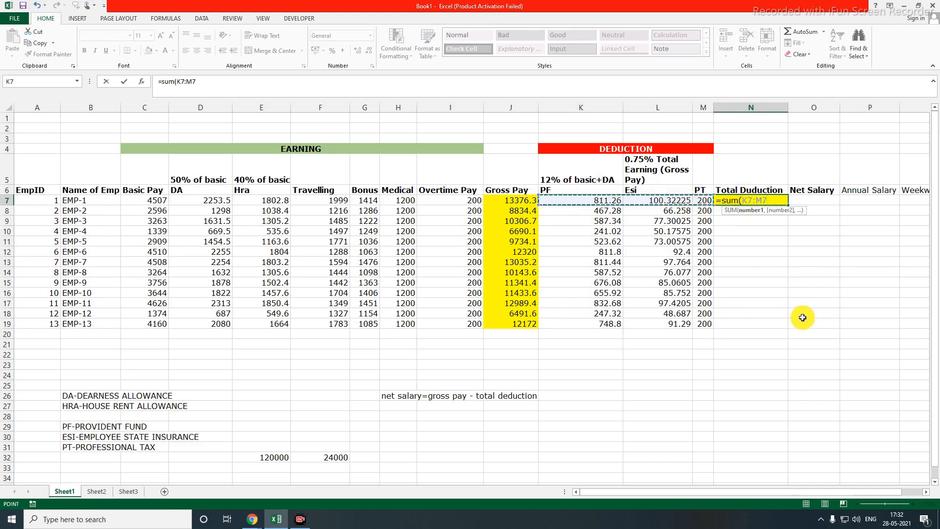
{"action": "type", "text": ")"}
{"action": "key", "text": "Return"}
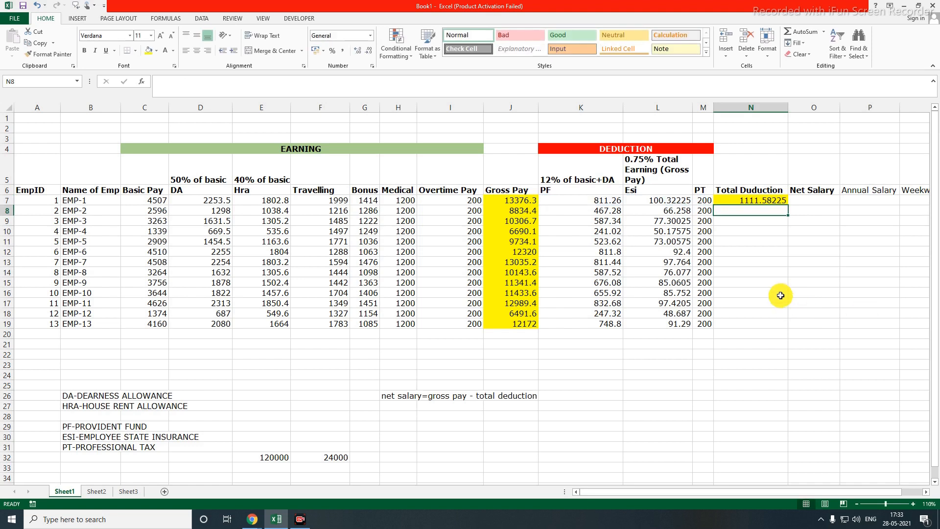
Step: Fill the Total Deduction formula from N7 down to N19 for all employees
{"action": "left_click_drag", "start_coordinate": [704, 200], "coordinate": [707, 326]}
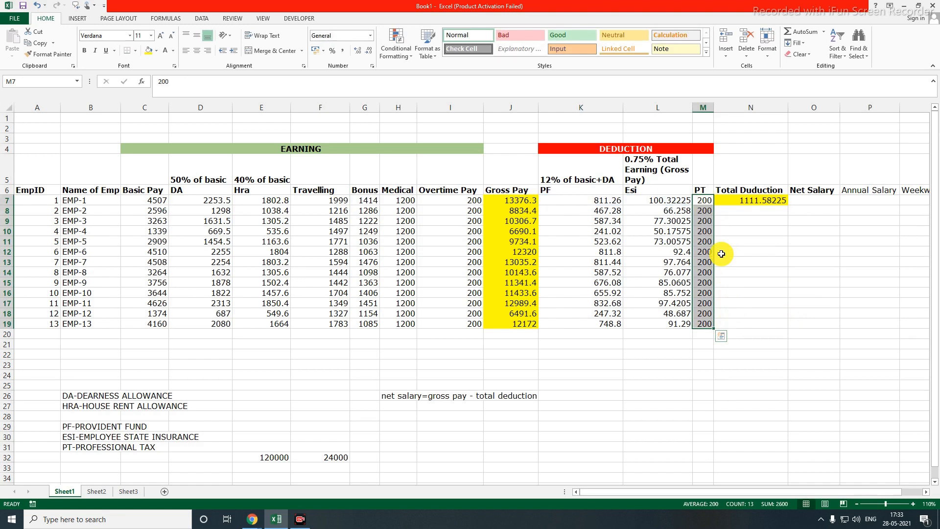
{"action": "left_click", "coordinate": [754, 204]}
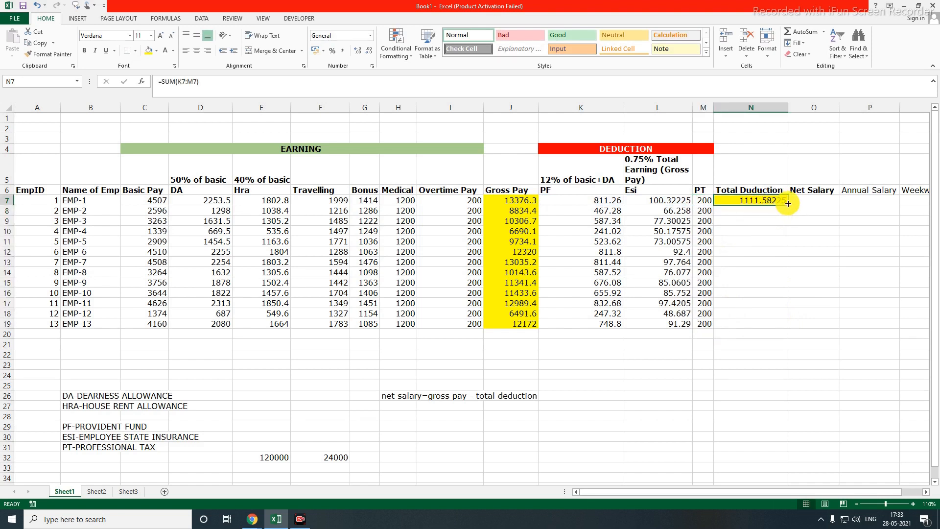
{"action": "left_click_drag", "start_coordinate": [788, 205], "coordinate": [789, 329]}
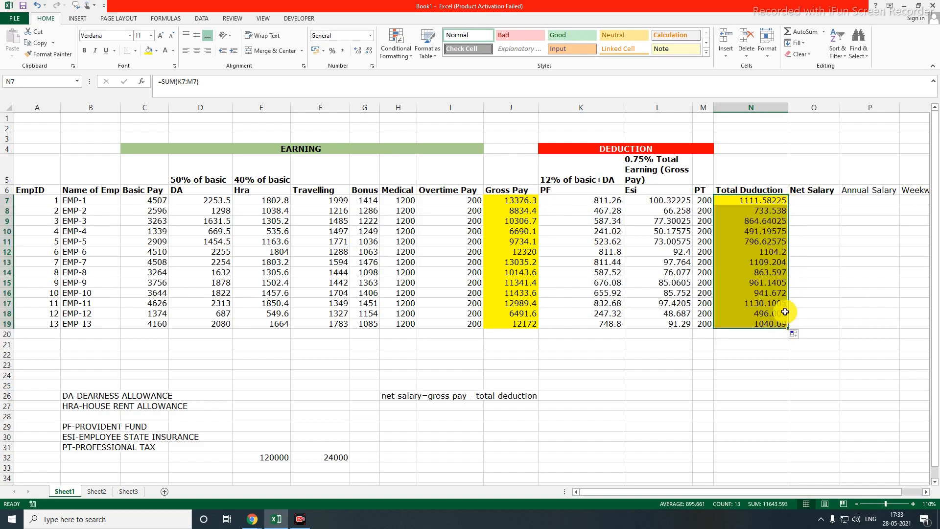
Step: Calculate the Net Salary for EMP-1 in O7 with =J7-N7, and fill the formula down to O19 for all employees
{"action": "left_click", "coordinate": [806, 203]}
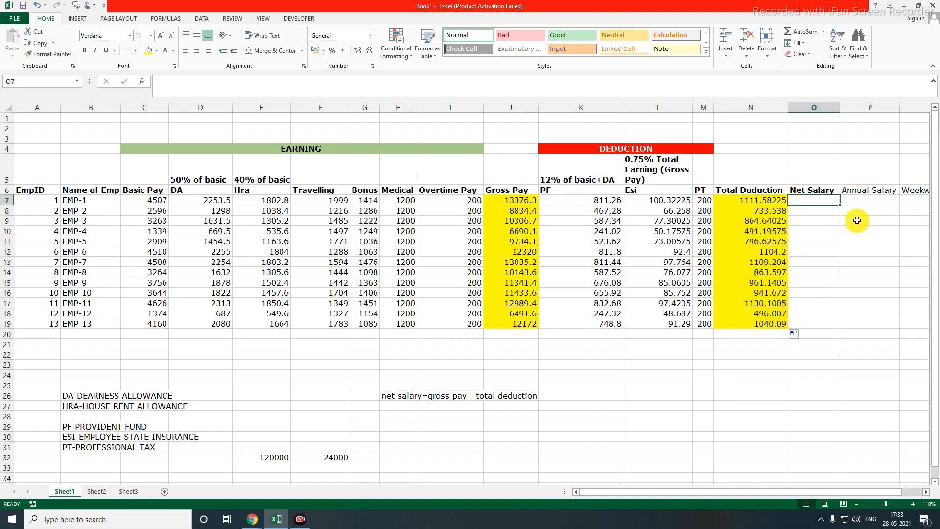
{"action": "type", "text": "="}
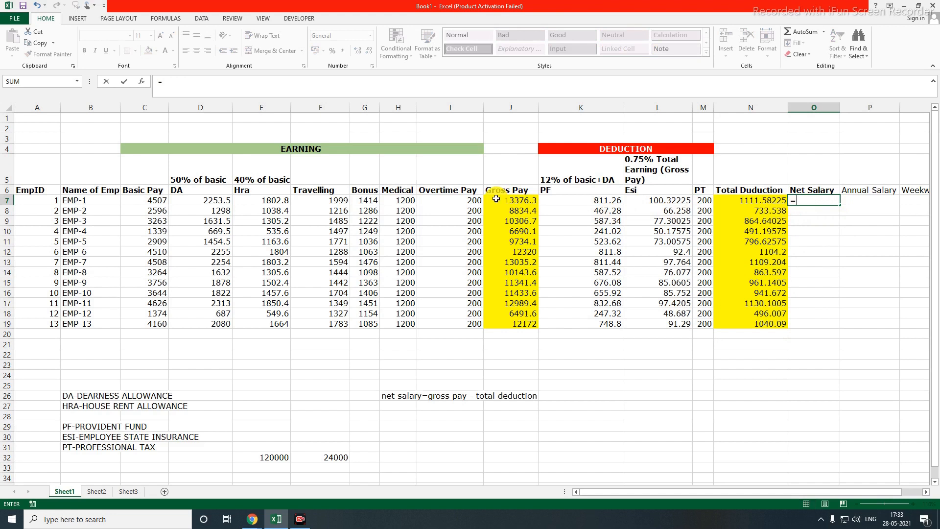
{"action": "key", "text": "Escape"}
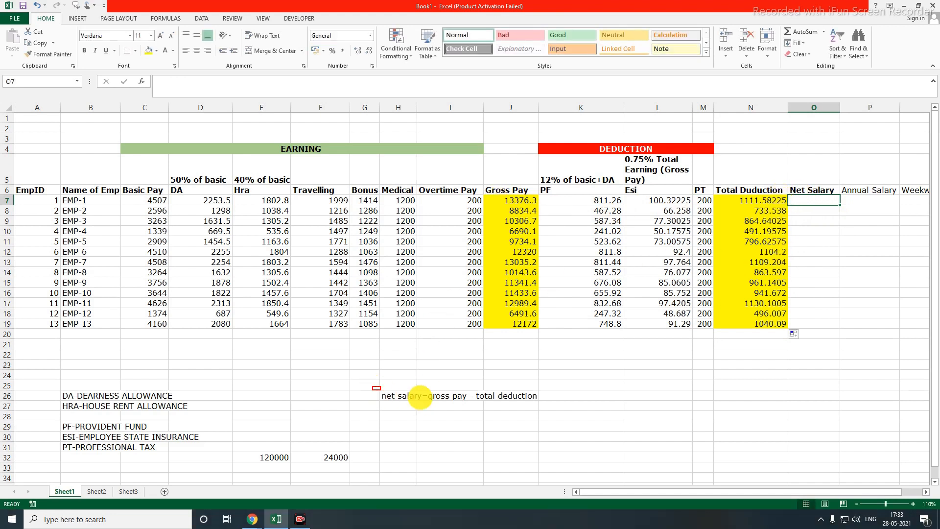
{"action": "left_click_drag", "start_coordinate": [372, 386], "coordinate": [582, 405]}
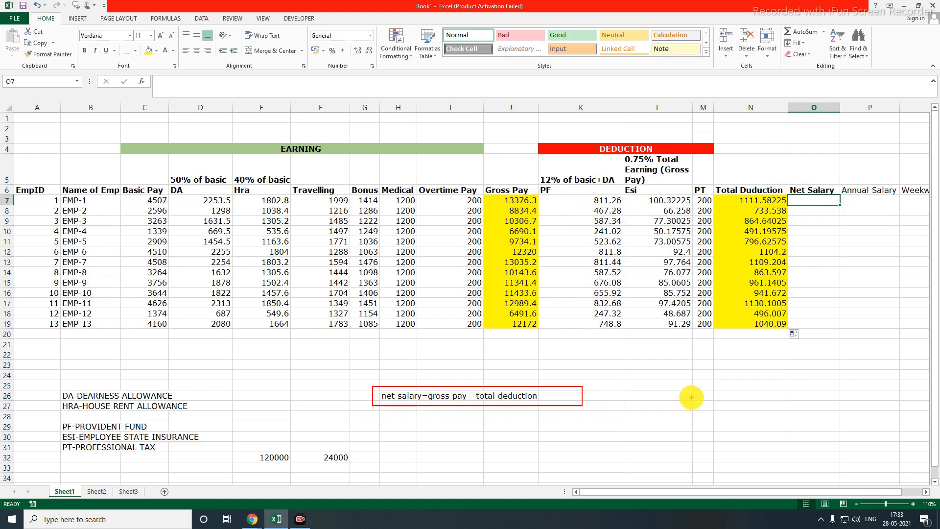
{"action": "key", "text": "Escape"}
{"action": "type", "text": "="}
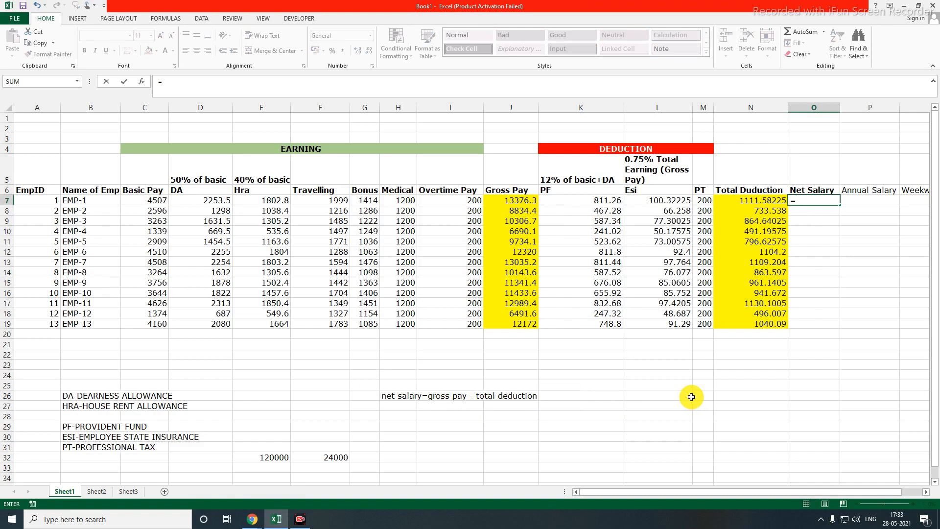
{"action": "left_click", "coordinate": [528, 203]}
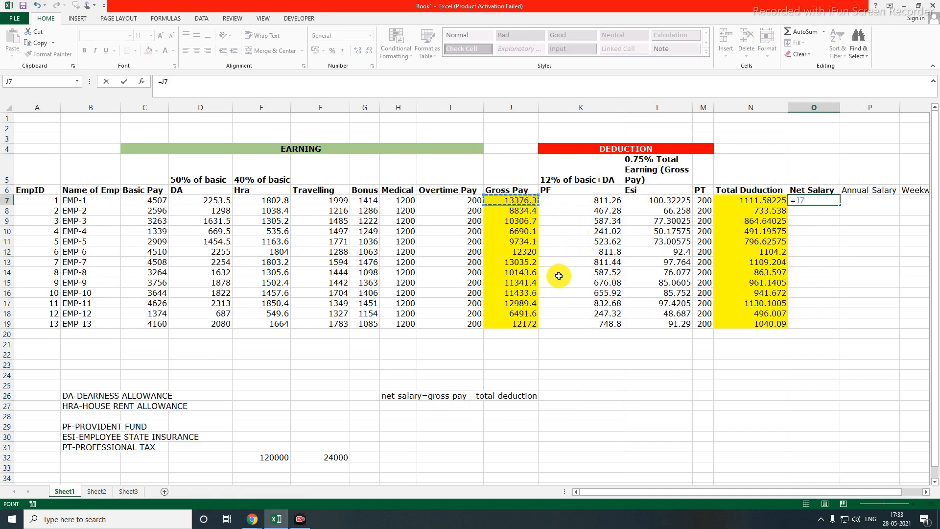
{"action": "type", "text": "-"}
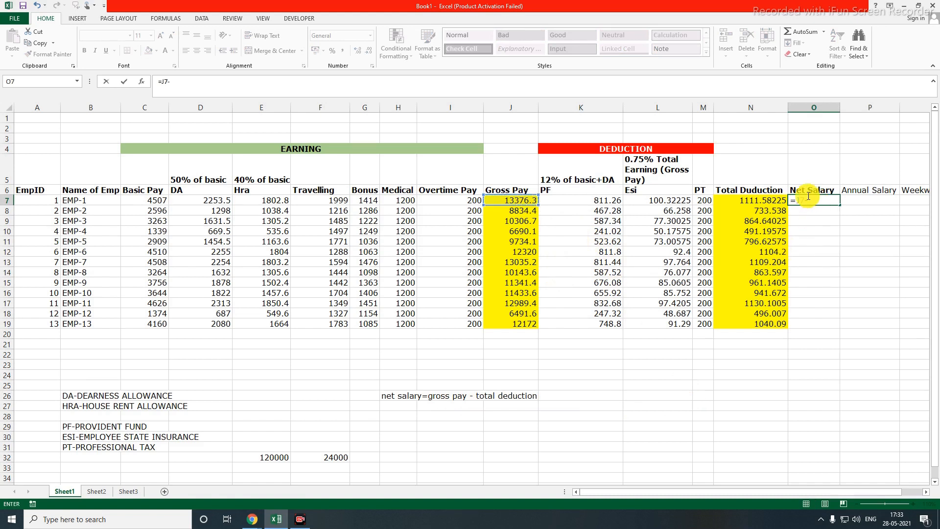
{"action": "left_click", "coordinate": [759, 201]}
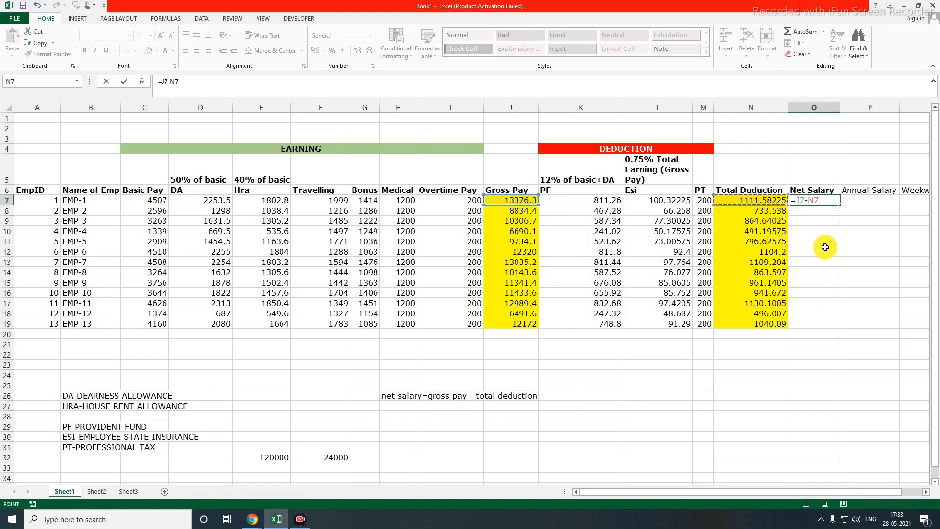
{"action": "key", "text": "Return"}
{"action": "left_click", "coordinate": [833, 202]}
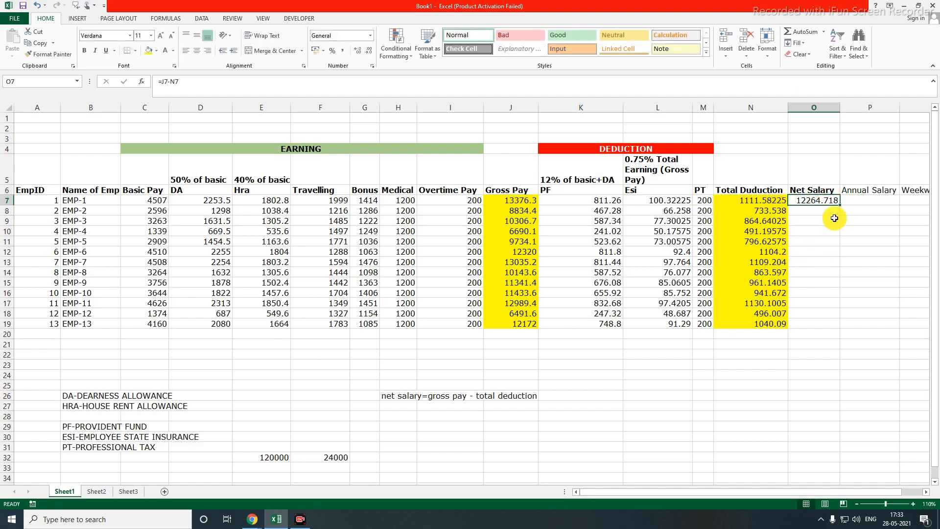
{"action": "left_click_drag", "start_coordinate": [840, 205], "coordinate": [840, 327]}
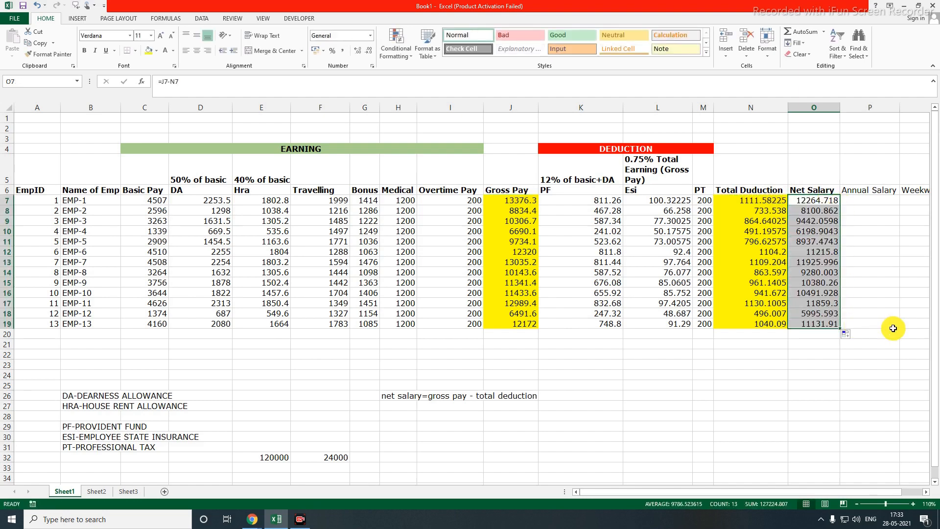
{"action": "key", "text": "Right"}
{"action": "key", "text": "Right"}
{"action": "key", "text": "Right"}
{"action": "key", "text": "Right"}
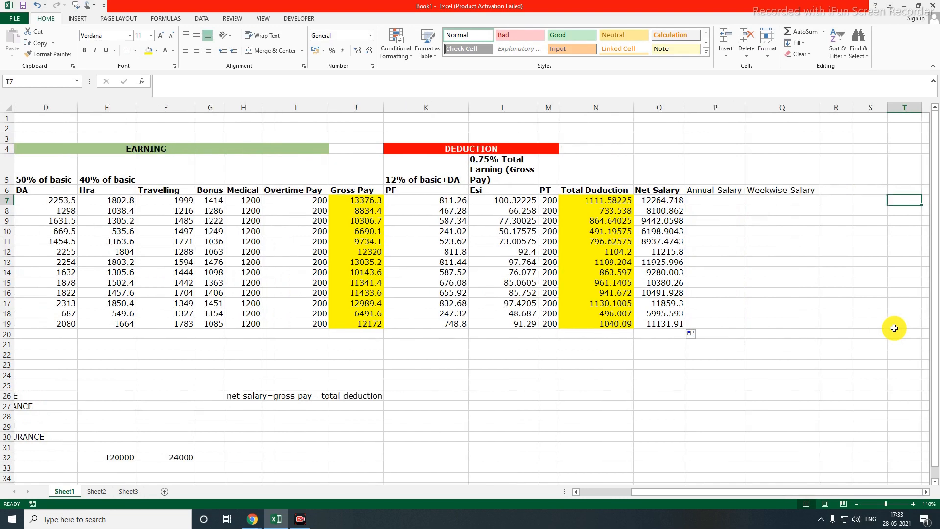
{"action": "key", "text": "Left"}
{"action": "key", "text": "Left"}
{"action": "key", "text": "Left"}
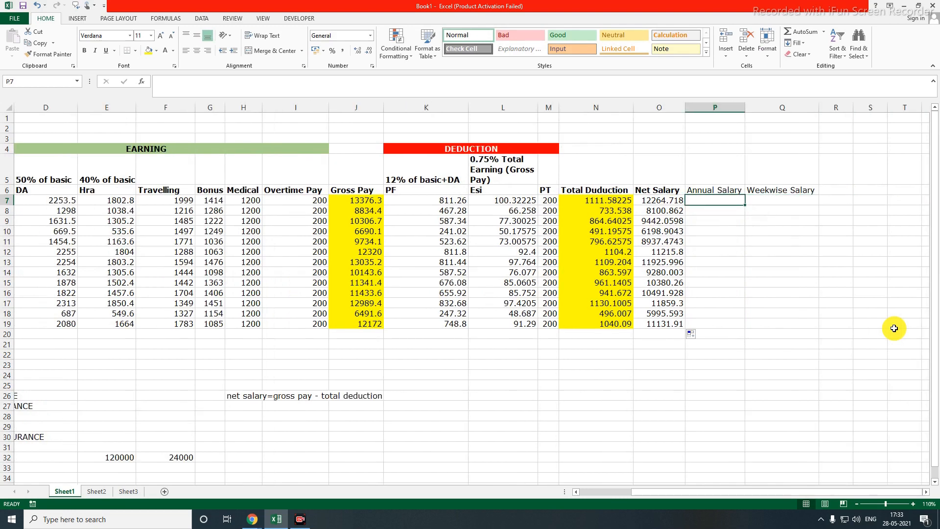
{"action": "left_click", "coordinate": [786, 282]}
{"action": "left_click", "coordinate": [666, 202]}
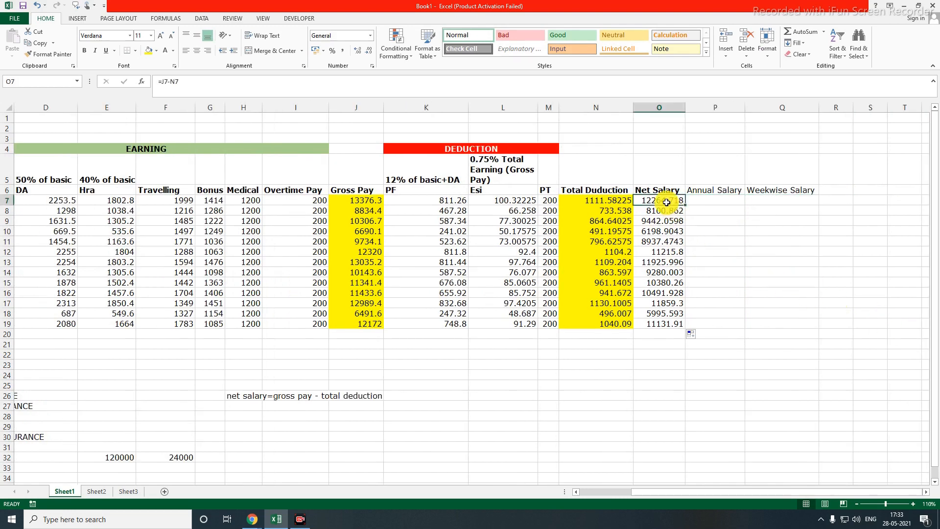
Step: Calculate the Annual Salary for EMP-1 in P7 with =O7*12, and fill the formula down to P19
{"action": "left_click", "coordinate": [710, 204]}
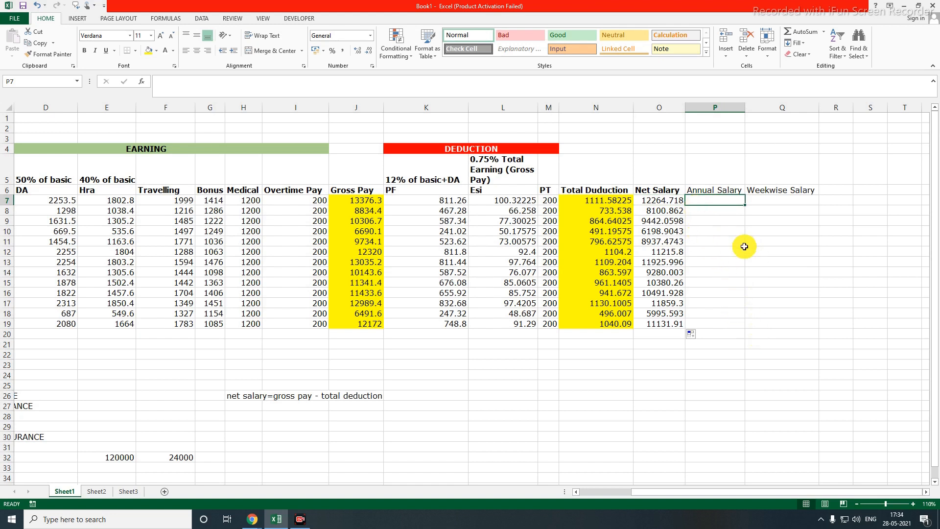
{"action": "type", "text": "="}
{"action": "left_click", "coordinate": [674, 206]}
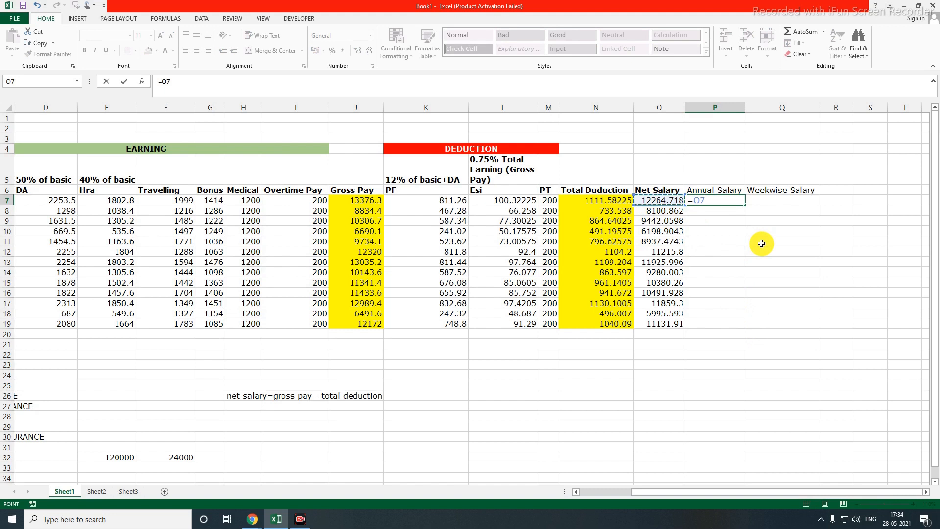
{"action": "type", "text": "*"}
{"action": "key", "text": "Return"}
{"action": "left_click", "coordinate": [723, 200]}
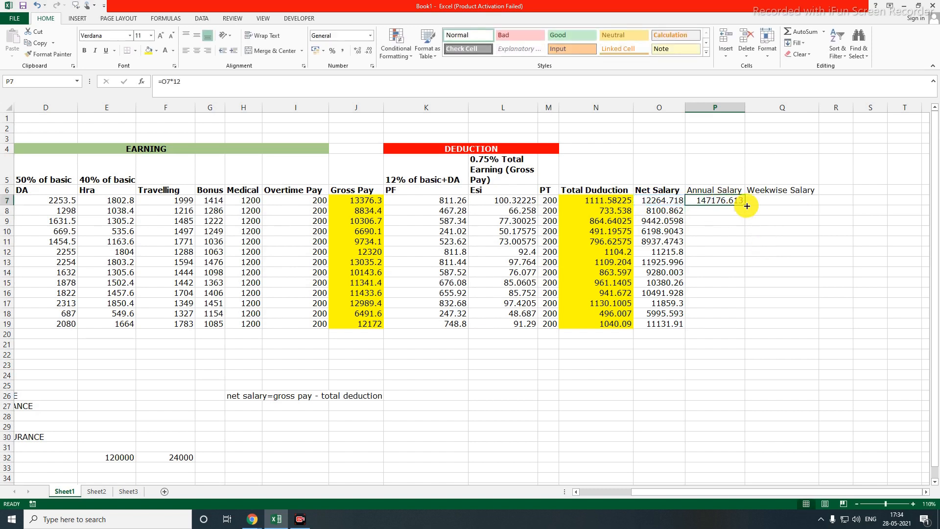
{"action": "left_click_drag", "start_coordinate": [746, 206], "coordinate": [720, 328]}
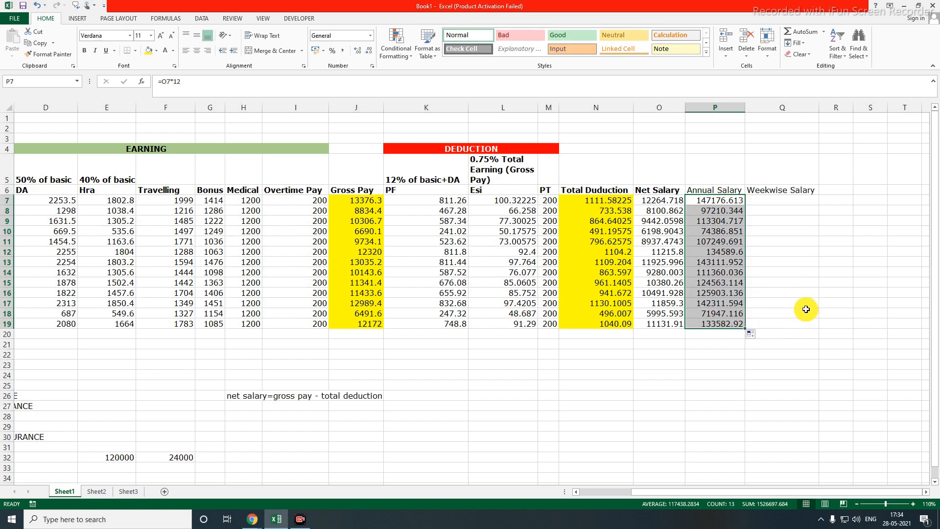
Step: Calculate the Weekwise Salary for EMP-1 in Q7 with =P7/52, and fill the formula down to Q19
{"action": "left_click", "coordinate": [769, 202]}
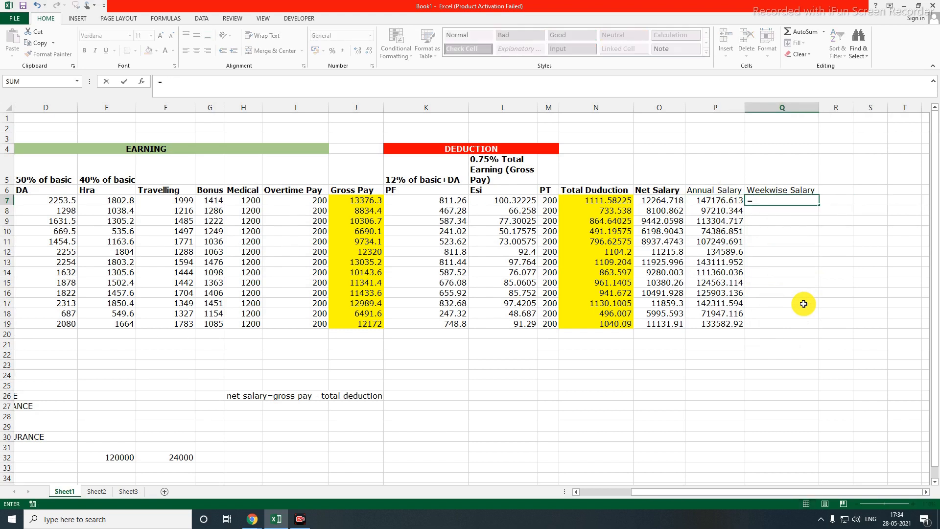
{"action": "left_click", "coordinate": [705, 198]}
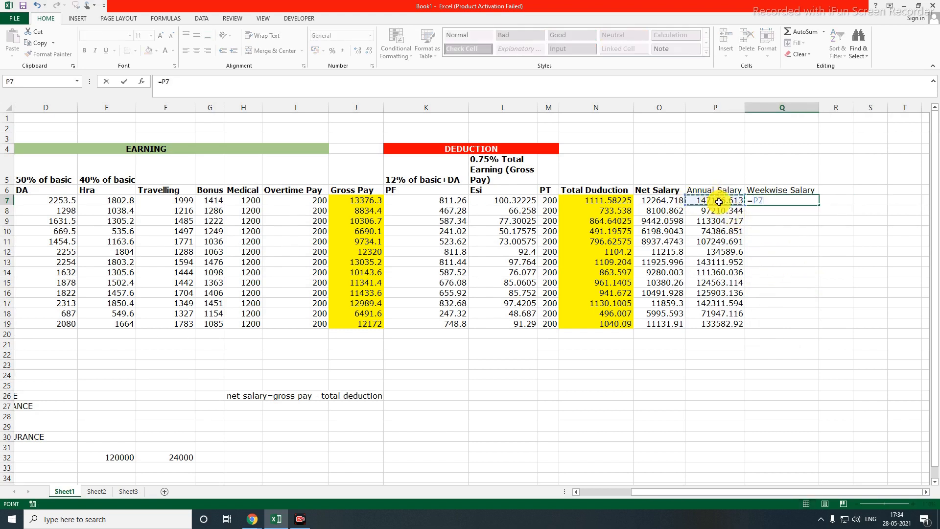
{"action": "type", "text": "/"}
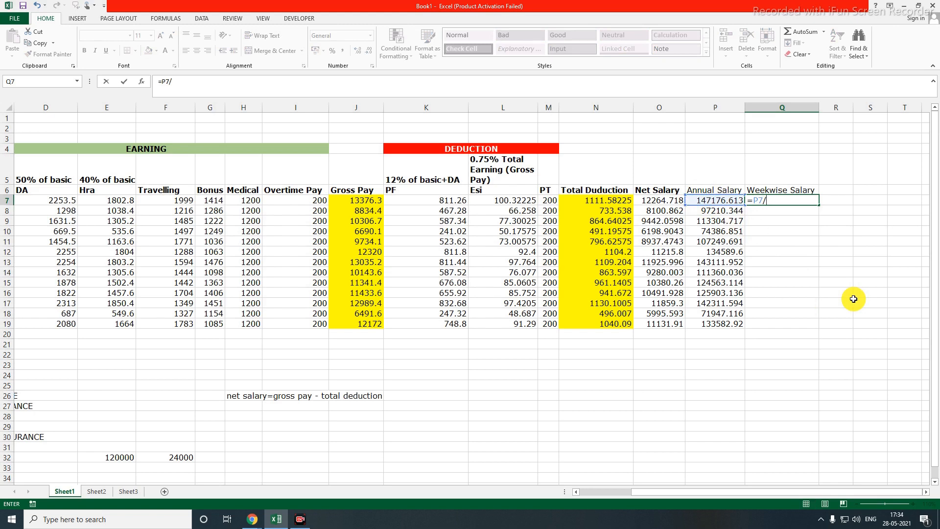
{"action": "type", "text": "52"}
{"action": "key", "text": "Return"}
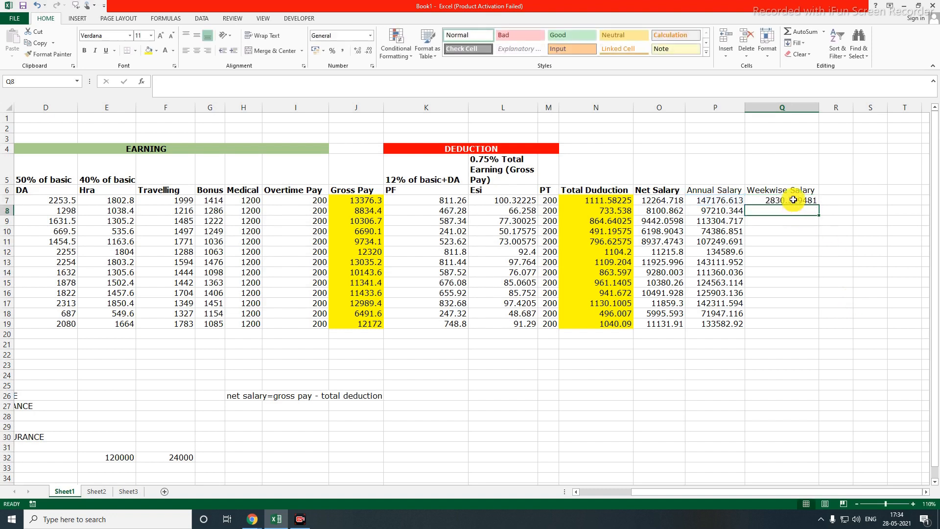
{"action": "key", "text": "Up"}
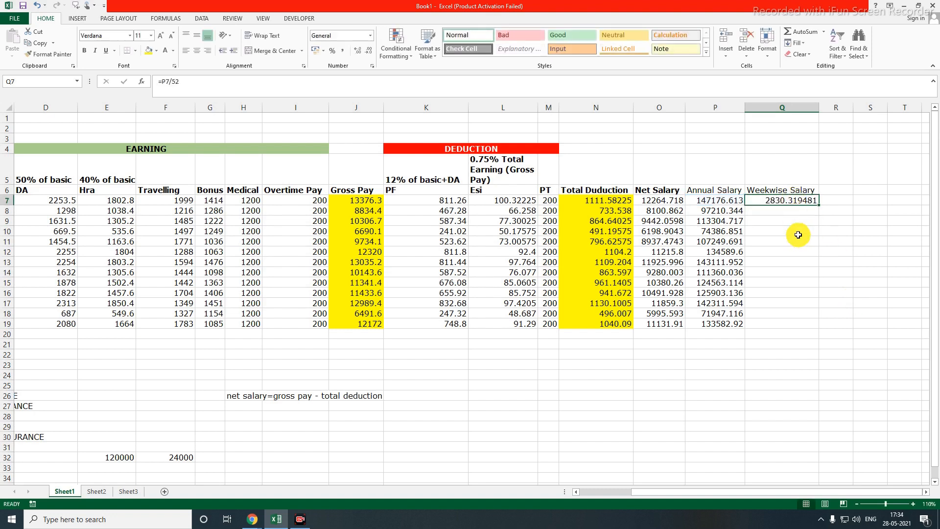
{"action": "left_click_drag", "start_coordinate": [818, 206], "coordinate": [822, 324]}
Step: Examine the Annual Salary and Weekwise Salary formulas for EMP-1 in P7 and Q7
{"action": "left_click", "coordinate": [799, 201]}
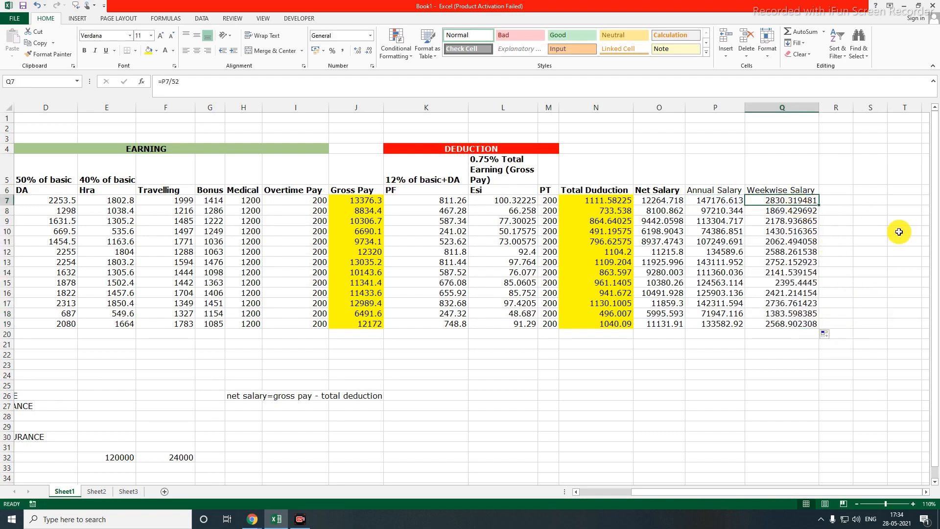
{"action": "key", "text": "Right"}
{"action": "key", "text": "Right"}
{"action": "key", "text": "Right"}
{"action": "scroll", "coordinate": [899, 232], "scroll_direction": "right", "scroll_amount": 4}
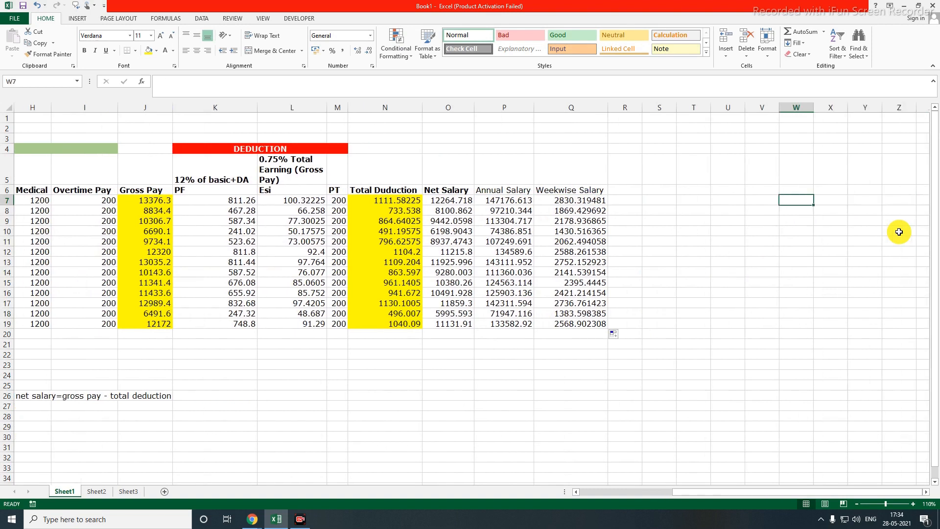
{"action": "key", "text": "Left"}
{"action": "key", "text": "Left"}
{"action": "key", "text": "Left"}
{"action": "key", "text": "Left"}
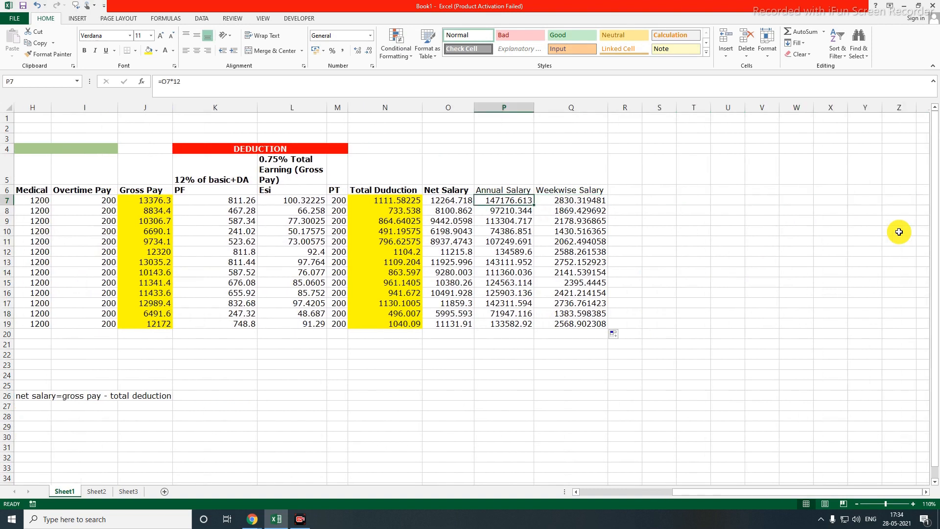
{"action": "key", "text": "Right"}
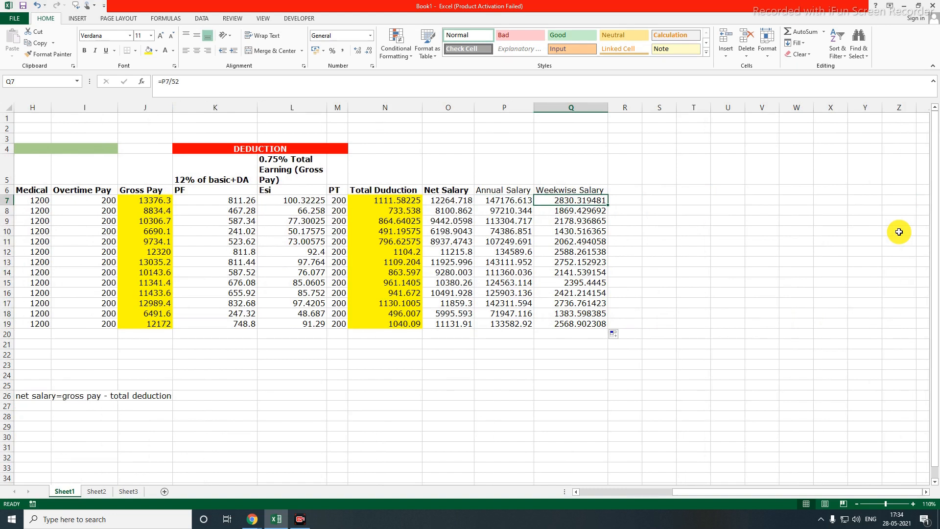
{"action": "key", "text": "Right"}
{"action": "key", "text": "Right"}
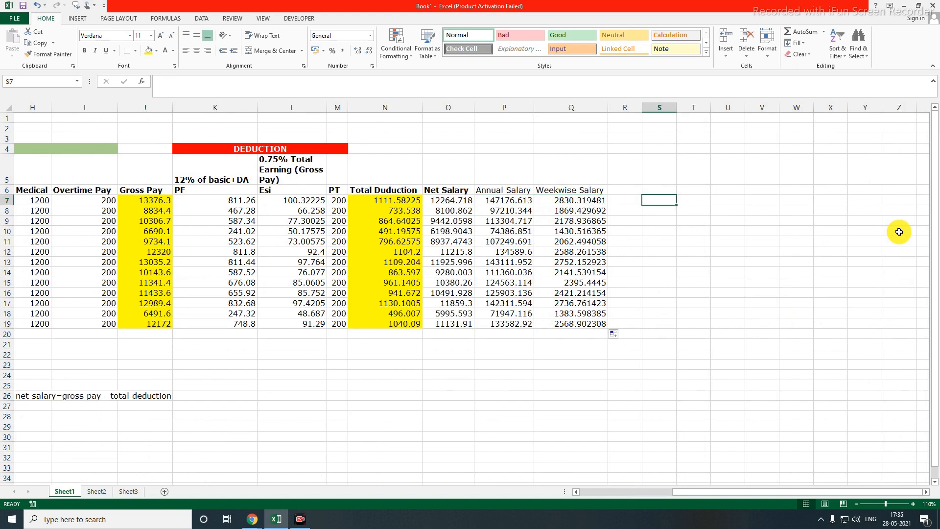
{"action": "key", "text": "Left"}
{"action": "key", "text": "Left"}
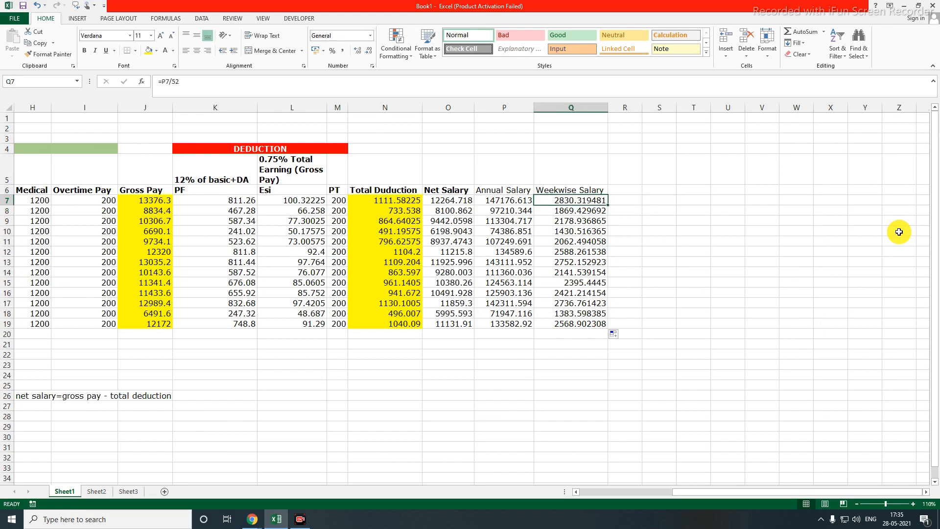
Step: Convert EMP-1's Weekwise Salary back to a yearly amount in S7 with =Q7*52 as a cross-check
{"action": "key", "text": "Right"}
{"action": "key", "text": "Right"}
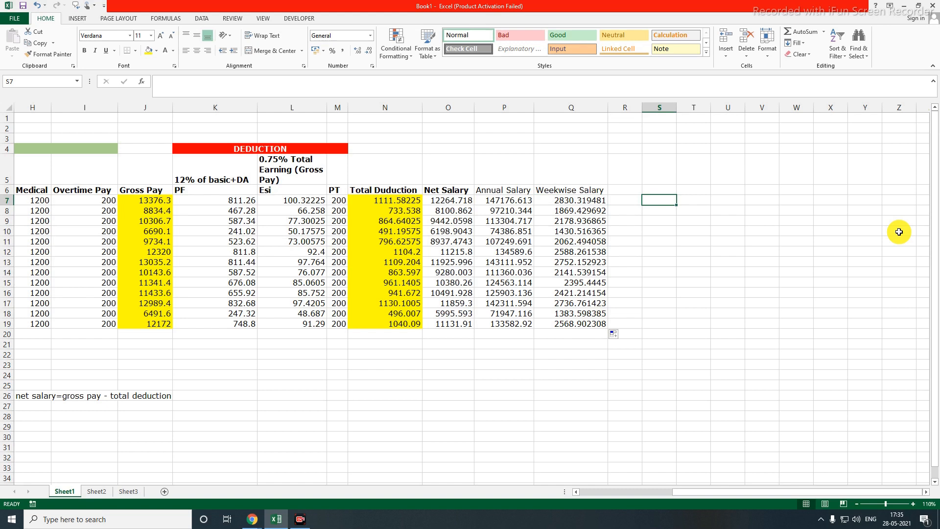
{"action": "type", "text": "="}
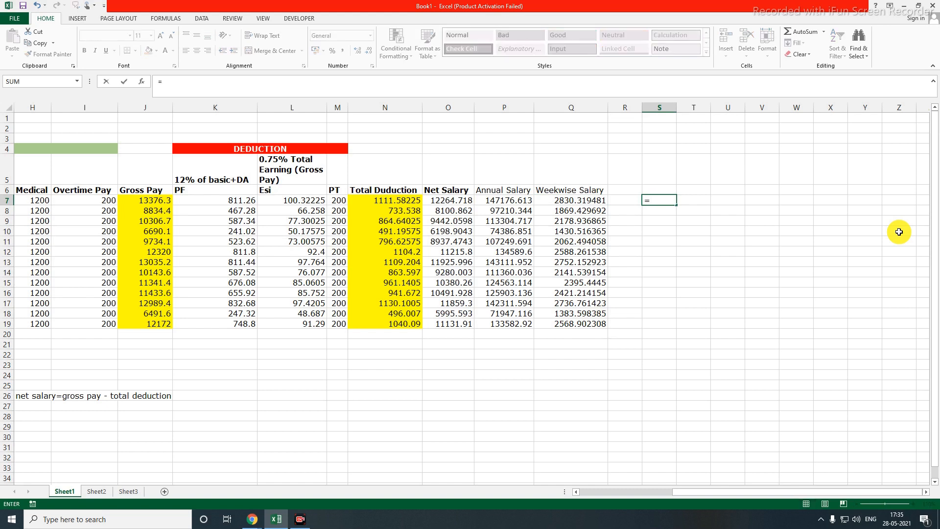
{"action": "key", "text": "Down"}
{"action": "key", "text": "Down"}
{"action": "key", "text": "Up"}
{"action": "key", "text": "Up"}
{"action": "key", "text": "Left"}
{"action": "key", "text": "Left"}
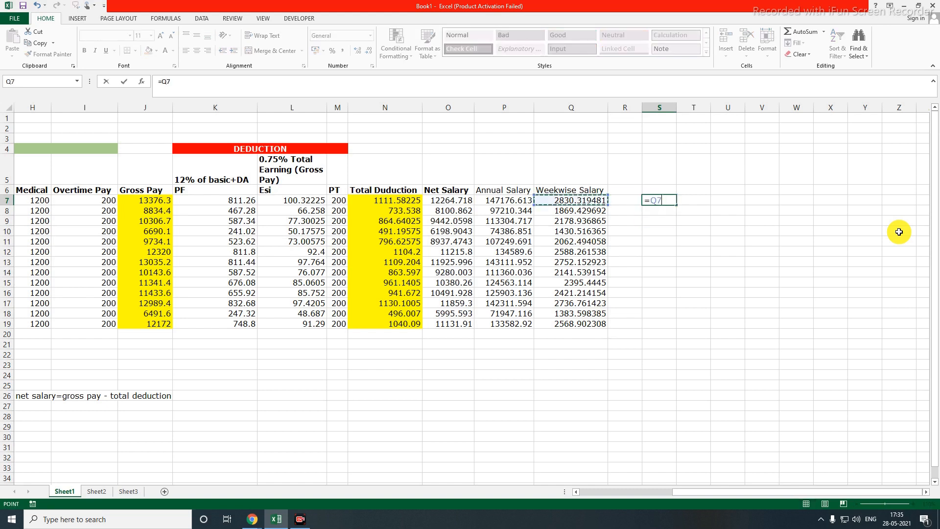
{"action": "type", "text": "*52"}
{"action": "key", "text": "Return"}
Step: Fill the yearly cross-check formula from S7 down to S19 for all employees
{"action": "key", "text": "Up"}
{"action": "key", "text": "Left"}
{"action": "key", "text": "Left"}
{"action": "key", "text": "Left"}
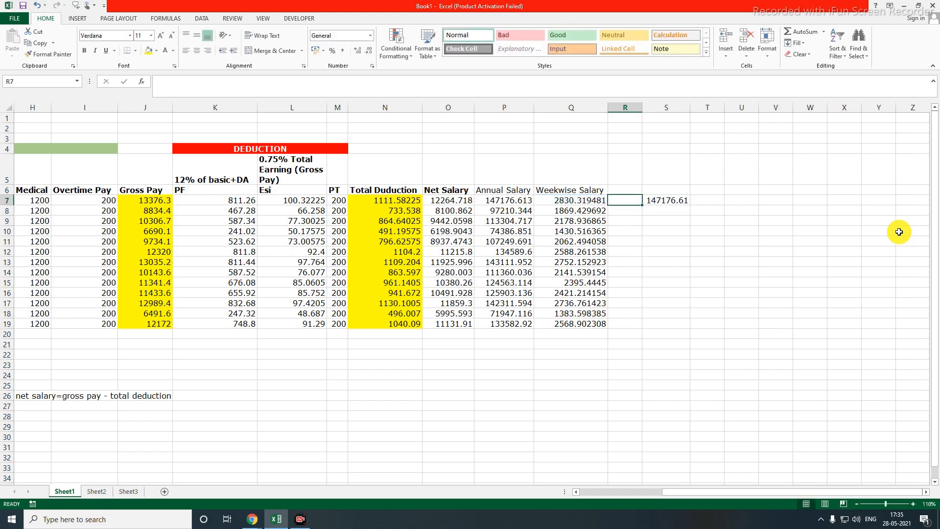
{"action": "left_click", "coordinate": [667, 201]}
{"action": "left_click_drag", "start_coordinate": [690, 207], "coordinate": [693, 329]}
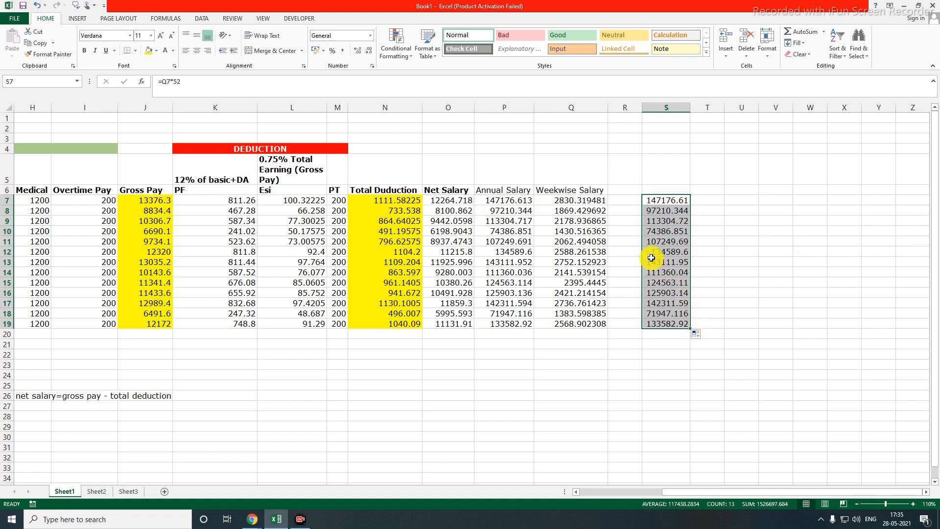
Step: Calculate the number of weeks in a year in U7 with =(365/7)
{"action": "left_click", "coordinate": [727, 243]}
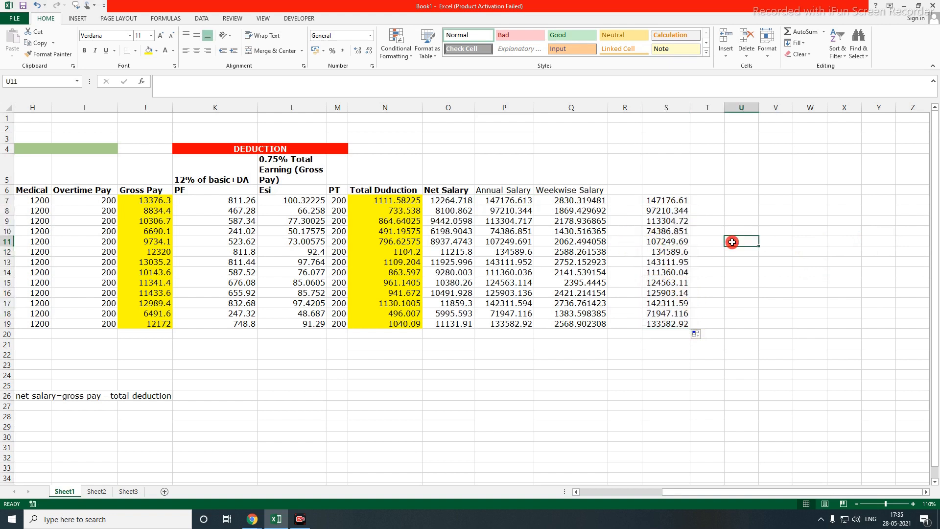
{"action": "left_click_drag", "start_coordinate": [667, 200], "coordinate": [666, 323]}
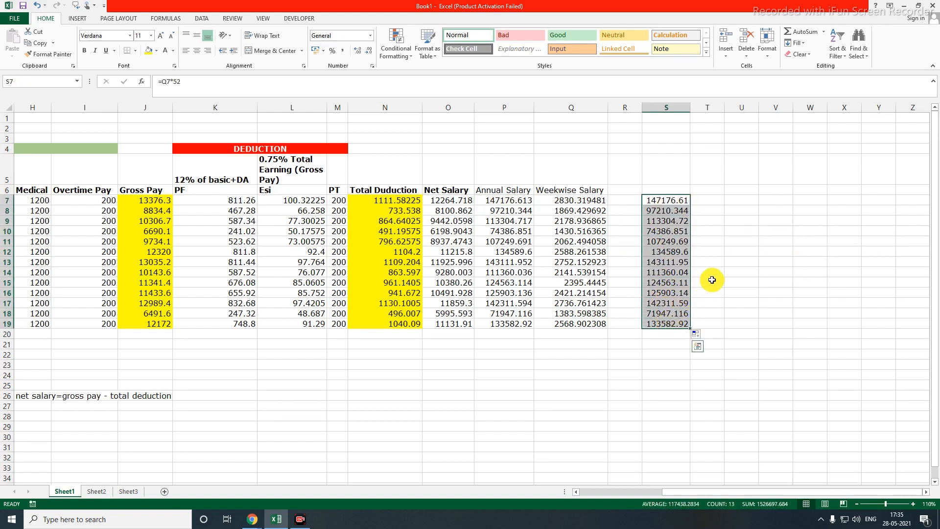
{"action": "left_click", "coordinate": [736, 201]}
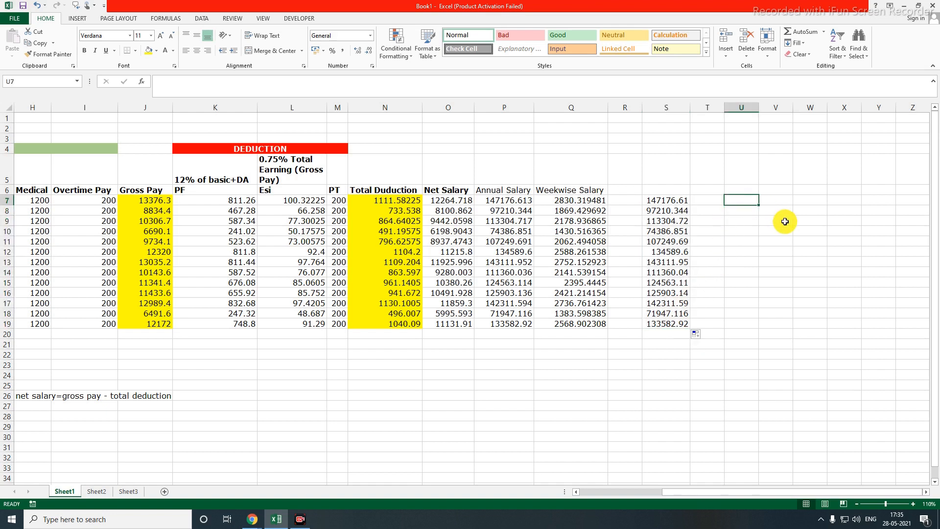
{"action": "type", "text": "="}
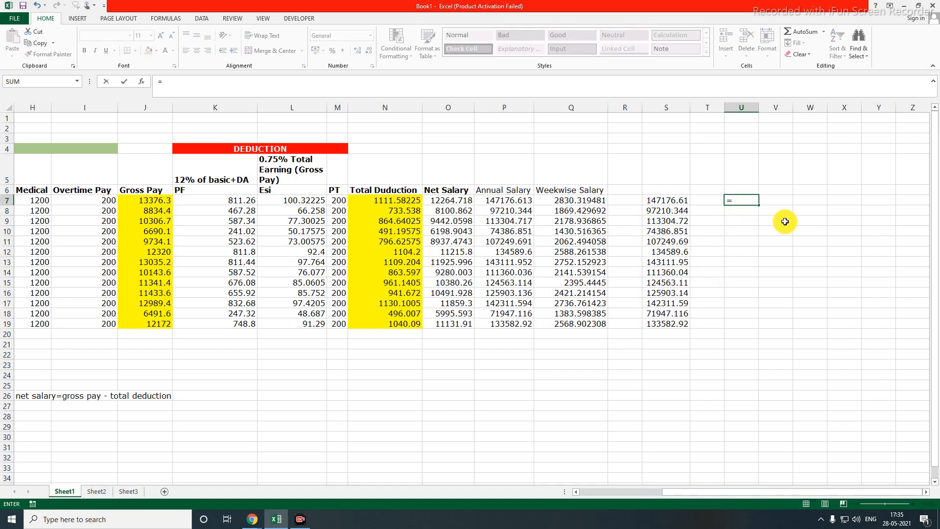
{"action": "type", "text": "(365/7)"}
{"action": "key", "text": "Return"}
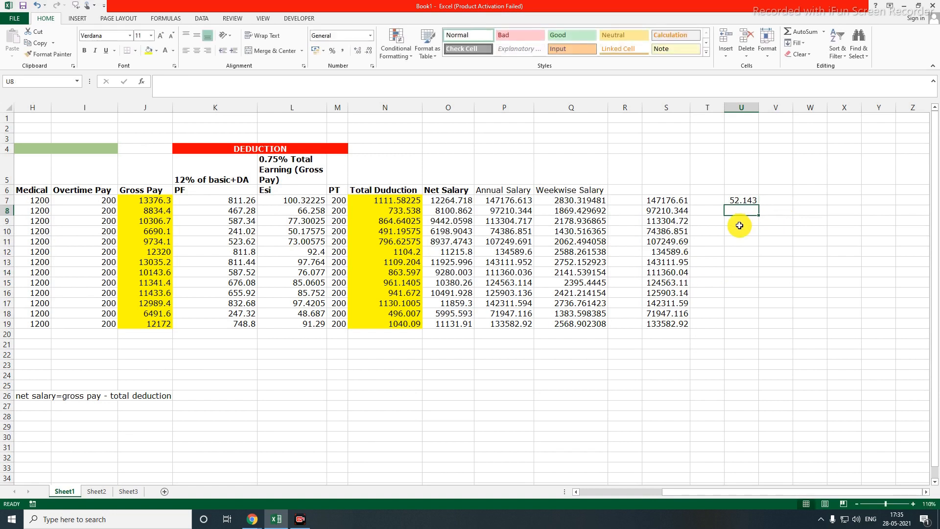
Step: Format the weeks result in U7 to show no decimal places
{"action": "left_click", "coordinate": [744, 201]}
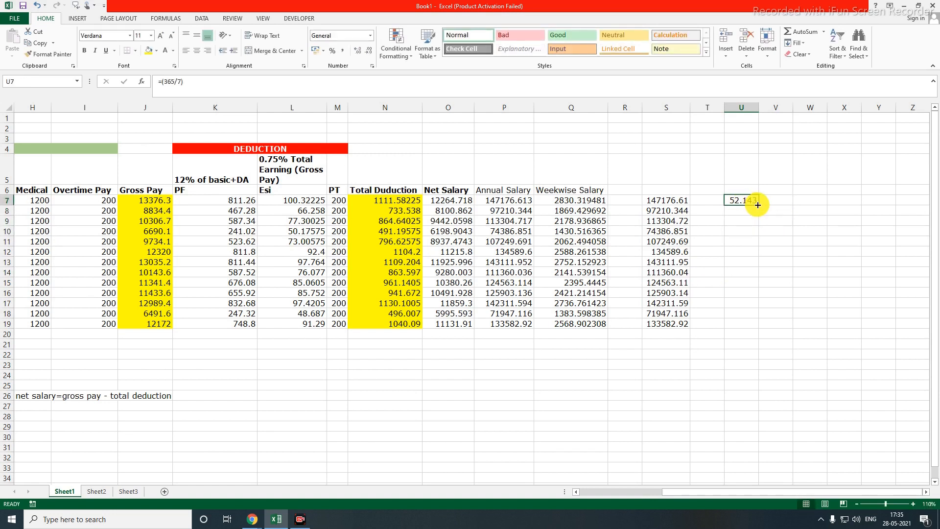
{"action": "left_click", "coordinate": [369, 52]}
{"action": "left_click", "coordinate": [368, 53]}
{"action": "left_click", "coordinate": [369, 52]}
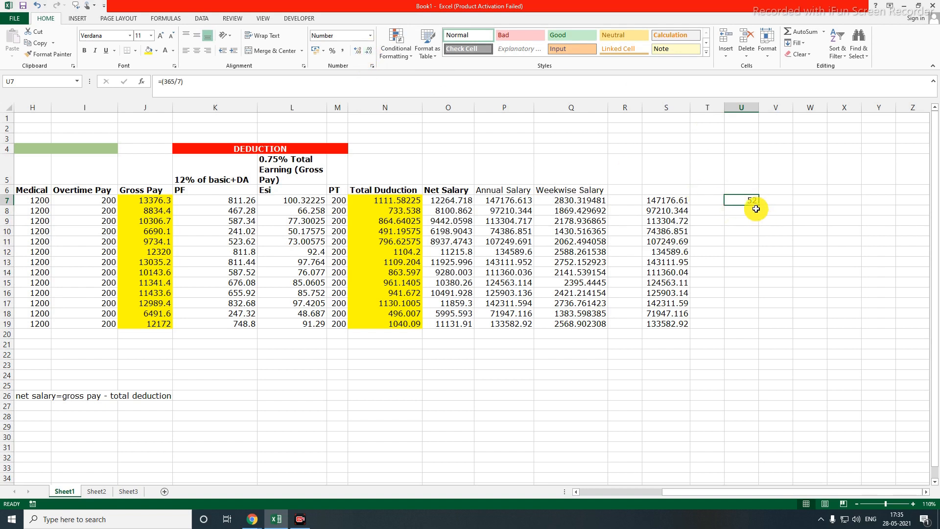
Step: Label the weeks calculation in U6 as "total week in year"
{"action": "key", "text": "Up"}
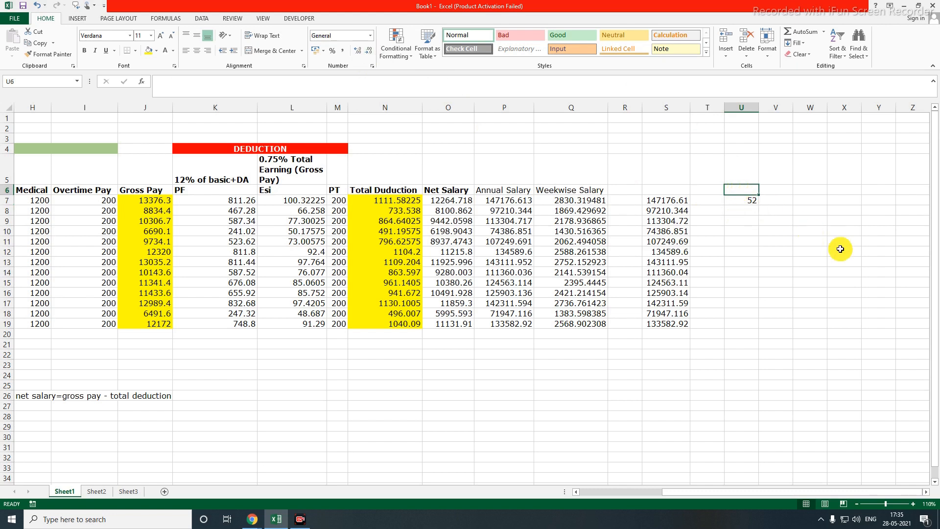
{"action": "type", "text": "total week"}
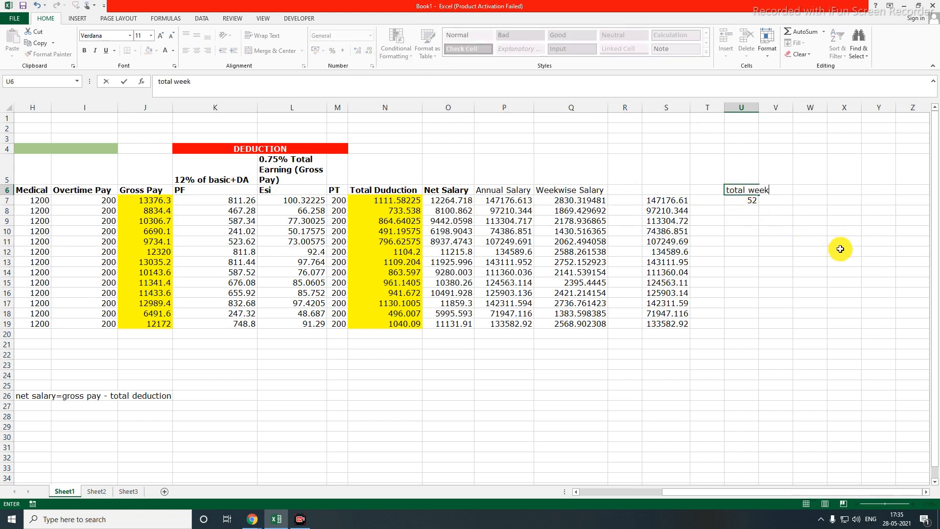
{"action": "key", "text": "Return"}
{"action": "key", "text": "Up"}
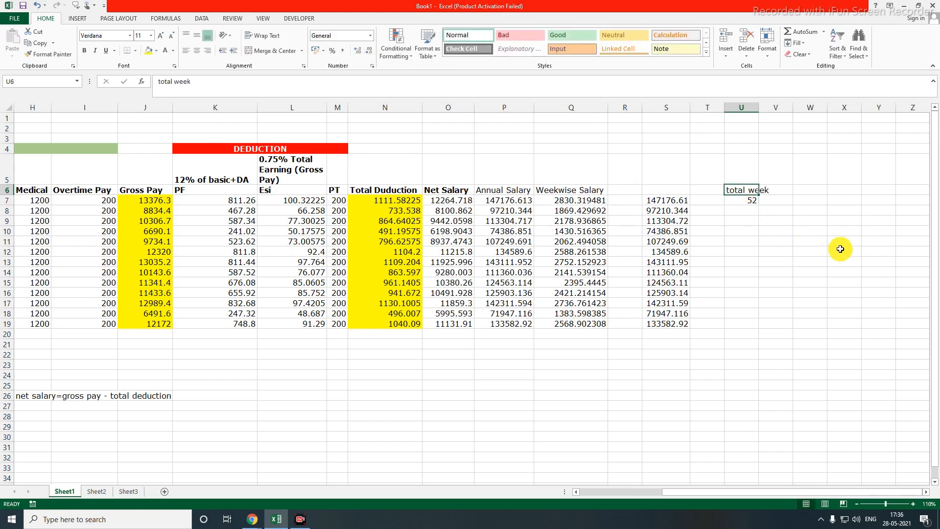
{"action": "key", "text": "F2"}
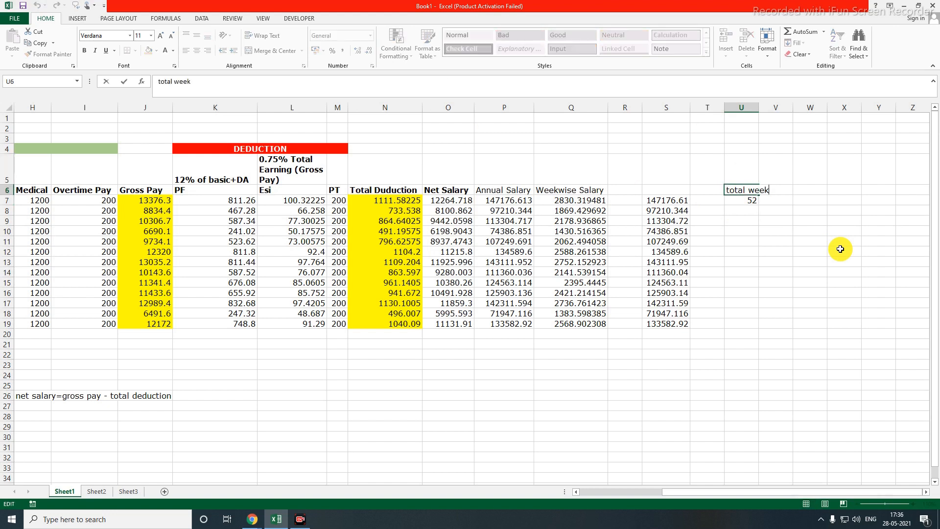
{"action": "type", "text": "in year"}
{"action": "key", "text": "Return"}
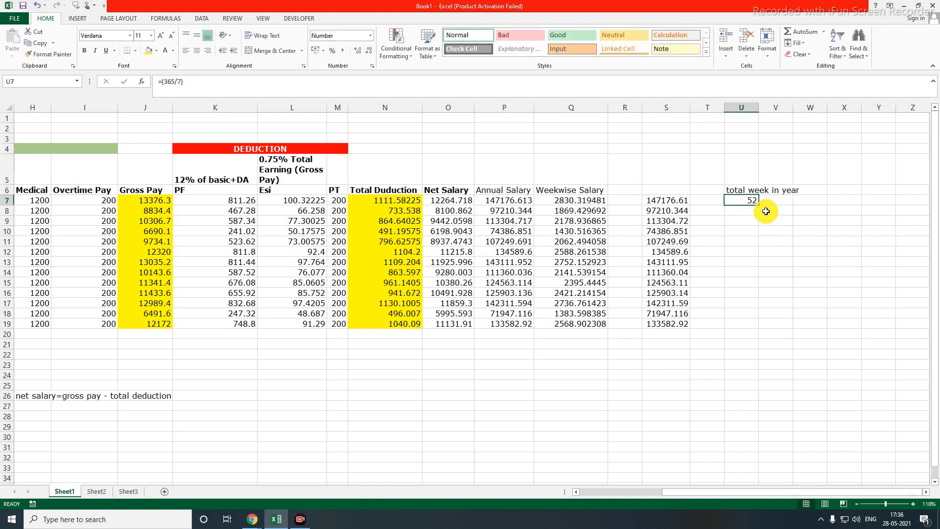
Step: Examine the weeks-in-year formula in U7 and the yearly cross-check formula in S7
{"action": "double_click", "coordinate": [750, 200]}
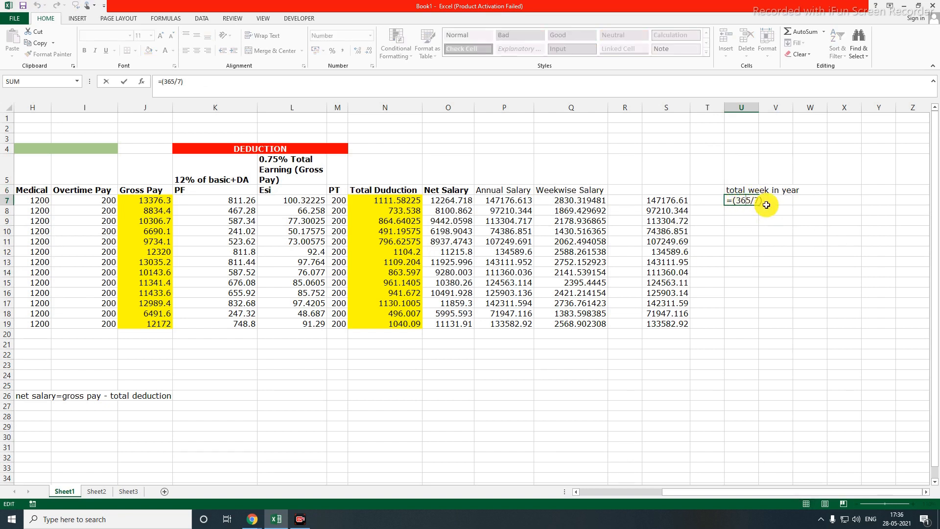
{"action": "key", "text": "Escape"}
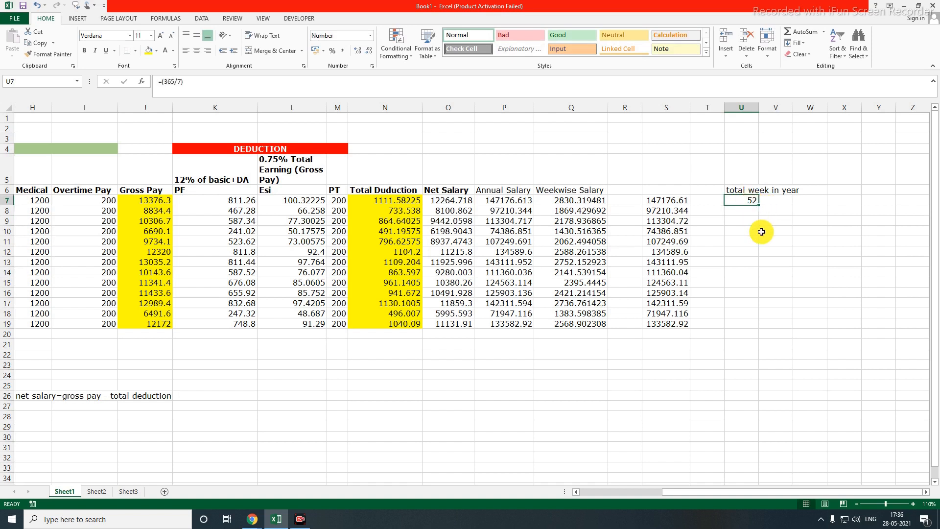
{"action": "left_click", "coordinate": [664, 200]}
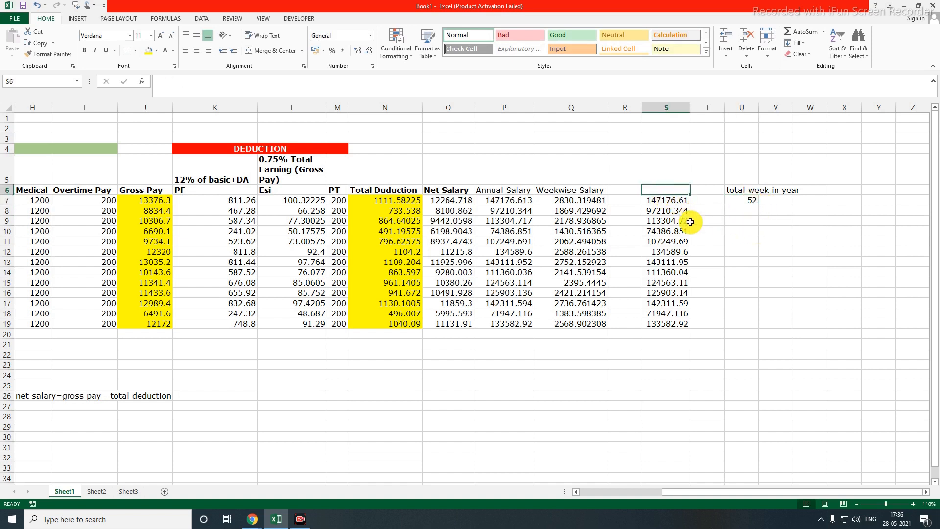
{"action": "left_click_drag", "start_coordinate": [661, 208], "coordinate": [666, 323]}
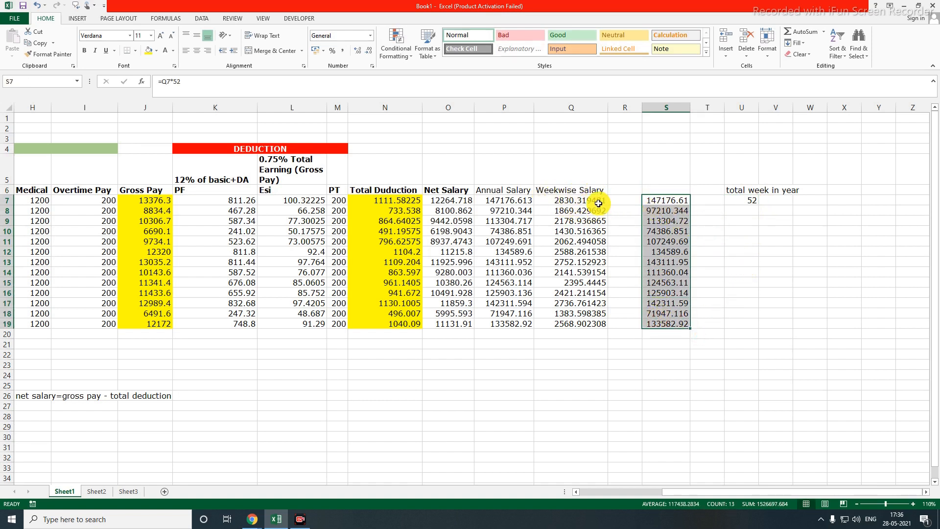
{"action": "left_click", "coordinate": [658, 201]}
{"action": "double_click", "coordinate": [658, 201]}
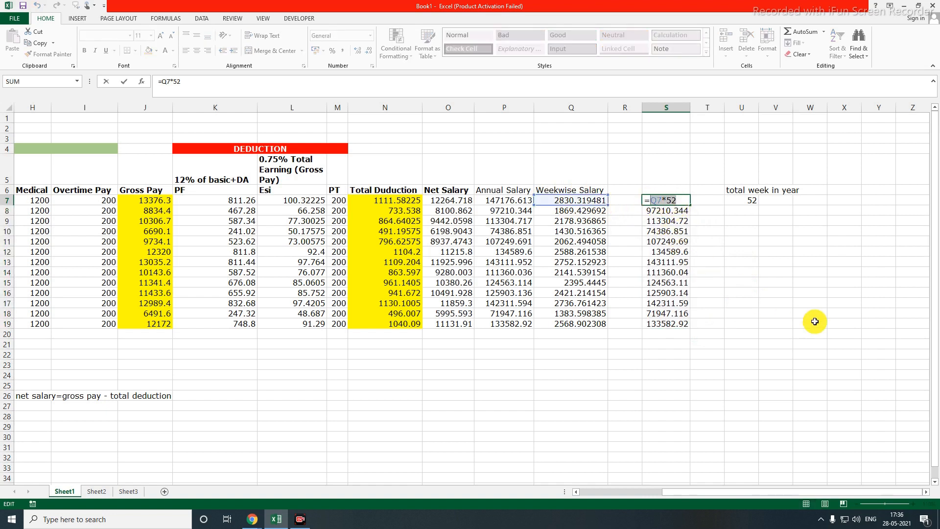
{"action": "key", "text": "Return"}
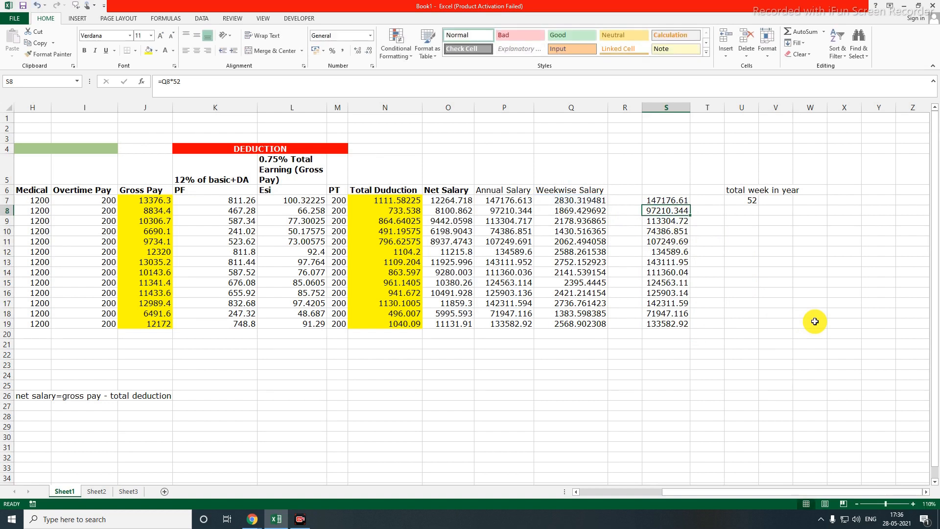
Step: Write the note "annual salary=net salary * 12" in N26 below the salary table
{"action": "left_click", "coordinate": [502, 385]}
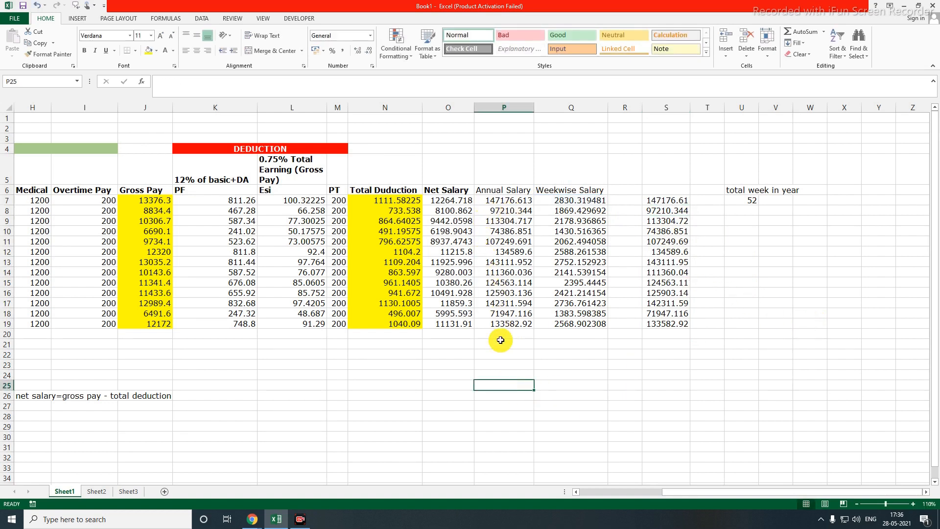
{"action": "left_click", "coordinate": [412, 397]}
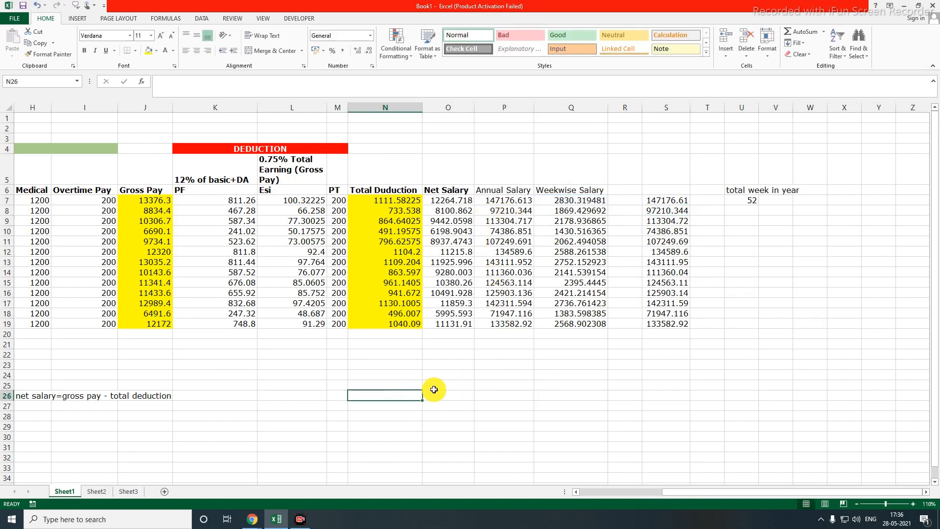
{"action": "type", "text": "ann"}
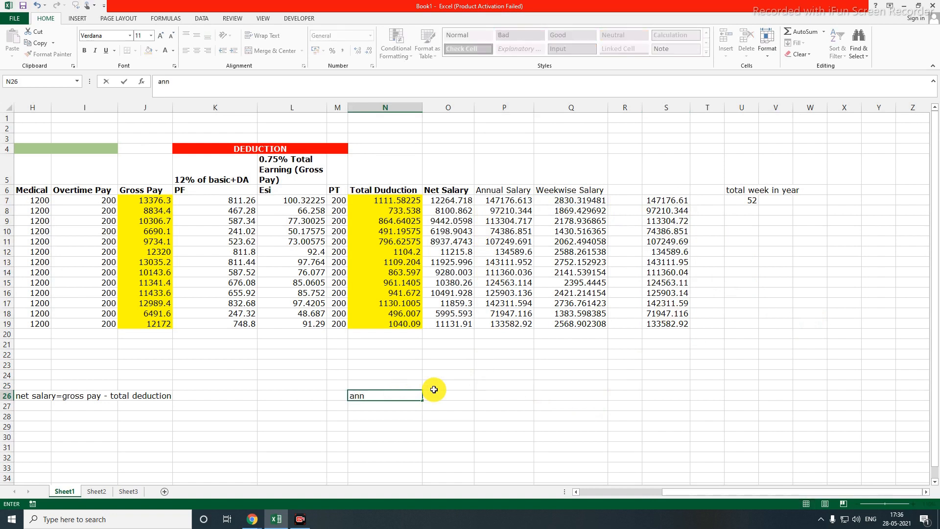
{"action": "type", "text": "ual salary=net salary"}
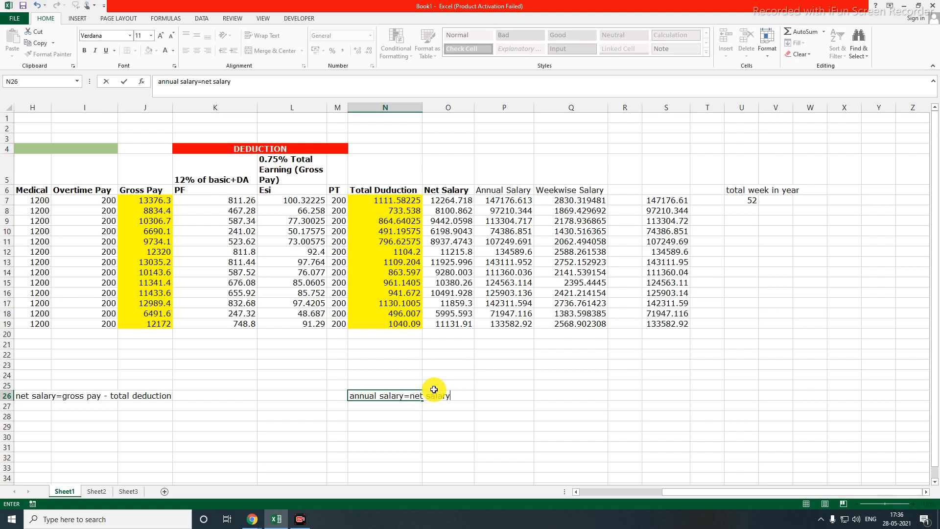
{"action": "type", "text": " * "}
{"action": "type", "text": "10"}
{"action": "key", "text": "BackSpace"}
{"action": "key", "text": "BackSpace"}
{"action": "type", "text": "12"}
{"action": "key", "text": "Return"}
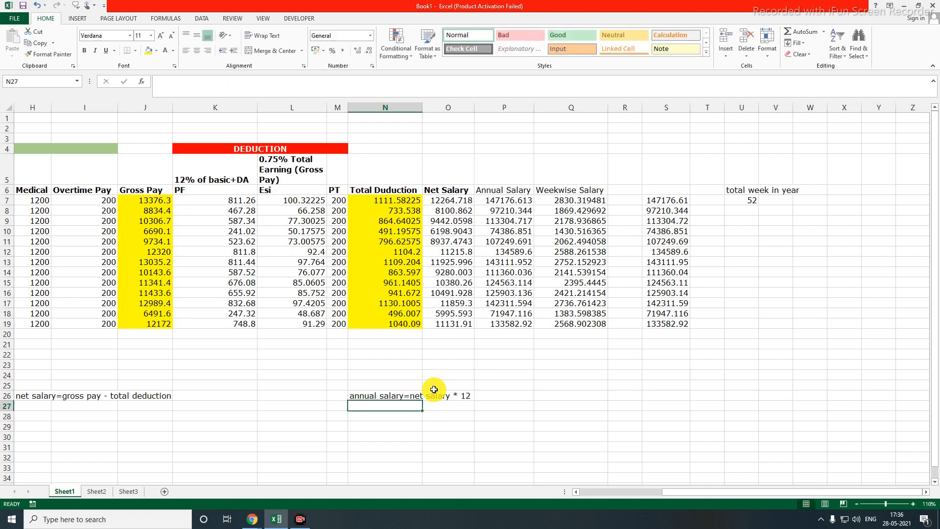
Step: Add the note "week wise salary=annual / 52" in N28
{"action": "key", "text": "Return"}
{"action": "type", "text": "wee"}
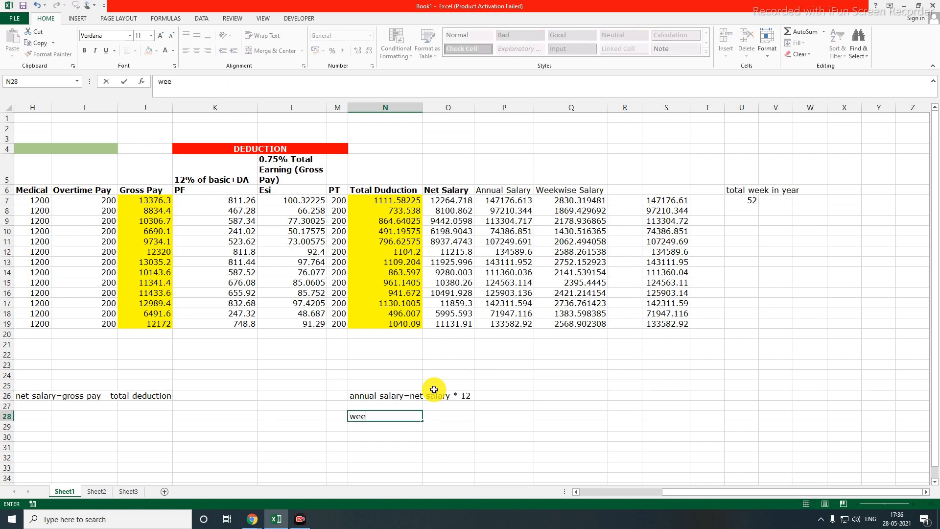
{"action": "type", "text": "k wise salary="}
{"action": "type", "text": "ann"}
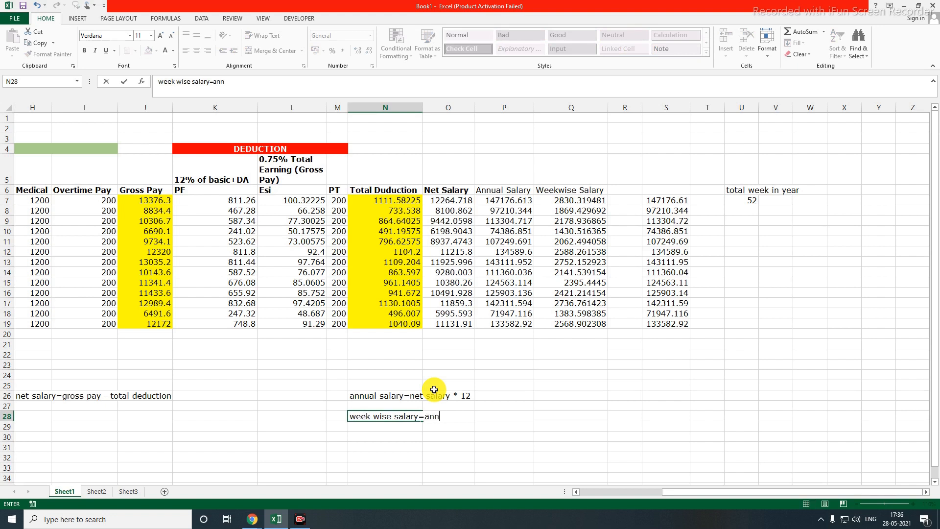
{"action": "type", "text": "ual / 52"}
{"action": "key", "text": "Return"}
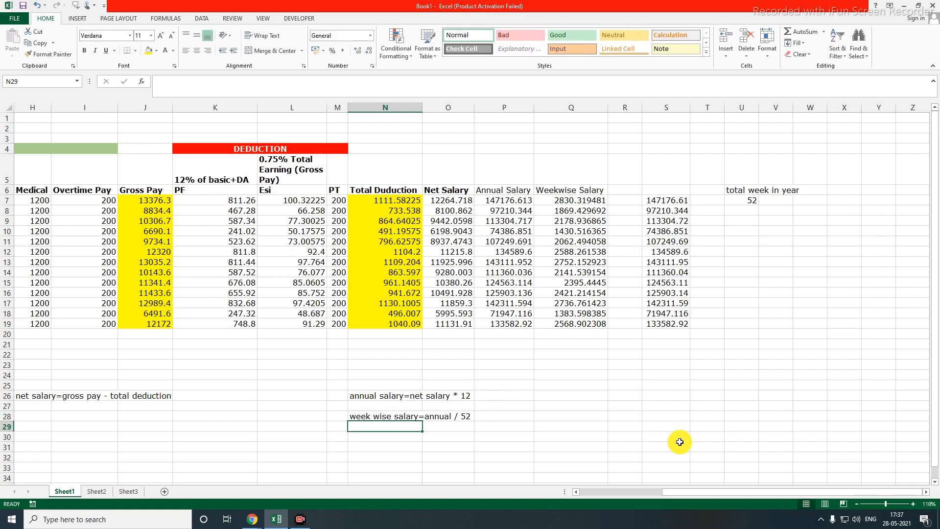
Step: Add the note "total week in year=total date in year (365)/weekday days (7)" in N30
{"action": "left_click", "coordinate": [375, 438]}
{"action": "type", "text": "total "}
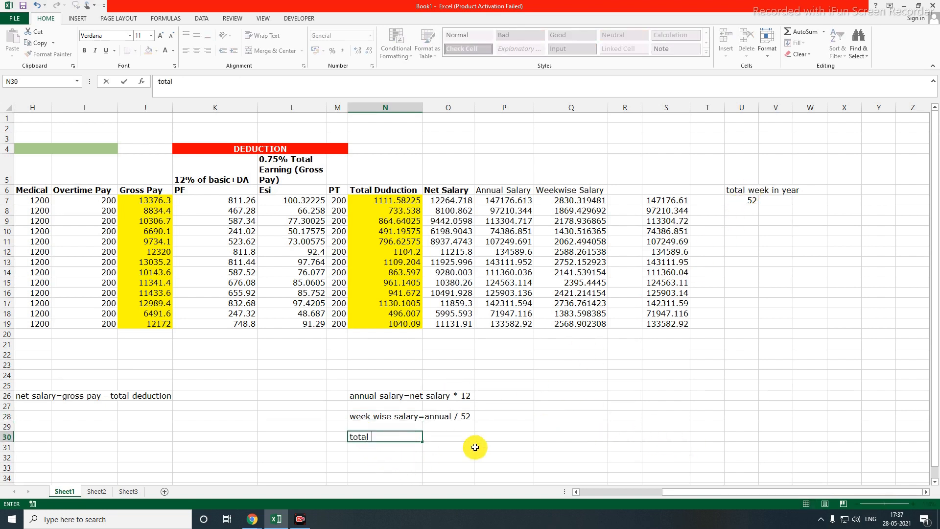
{"action": "type", "text": "week in year=total "}
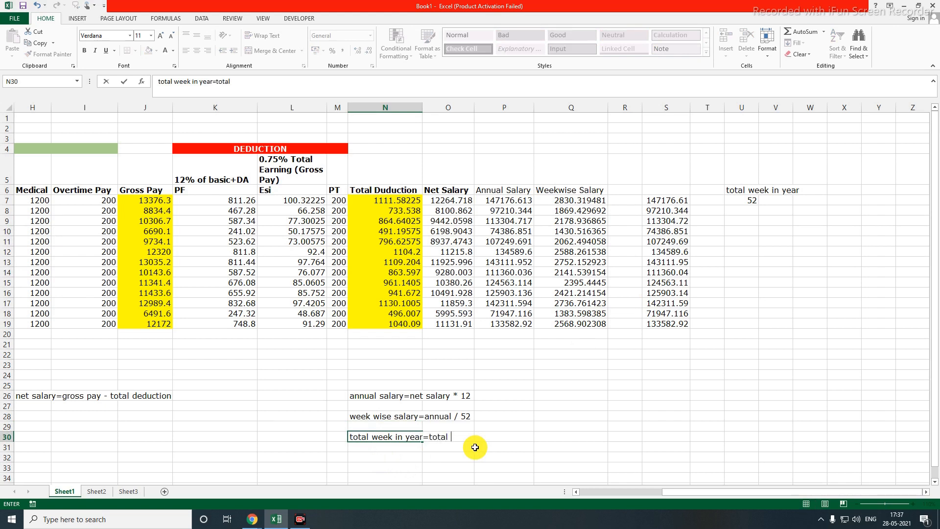
{"action": "type", "text": "date in year (365"}
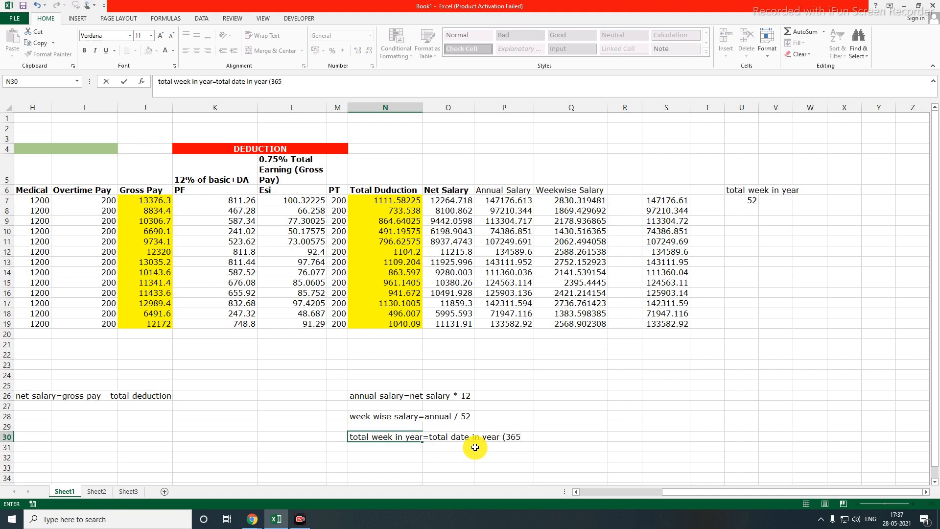
{"action": "type", "text": ")/"}
{"action": "type", "text": "weekday days"}
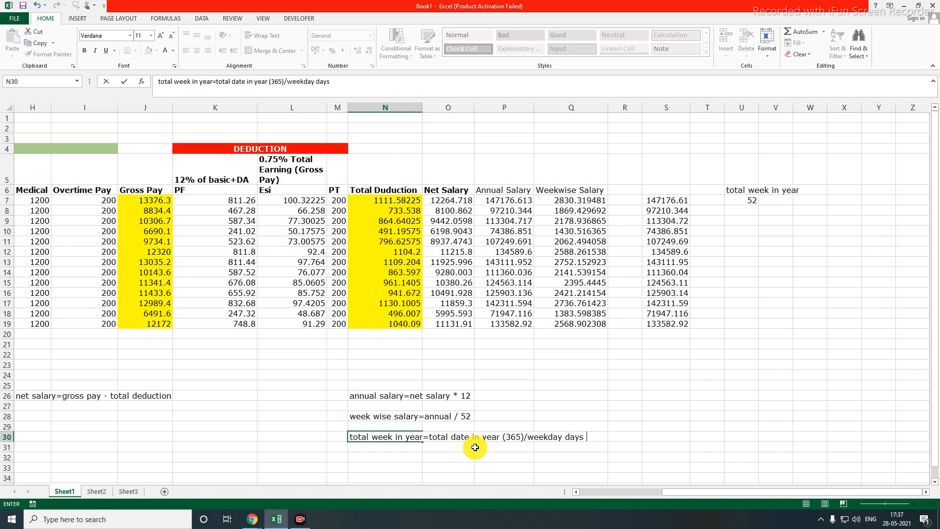
{"action": "type", "text": " (7)"}
{"action": "key", "text": "Return"}
Step: Calculate the weeks-in-year example in P32 below the notes with =365/7
{"action": "key", "text": "Return"}
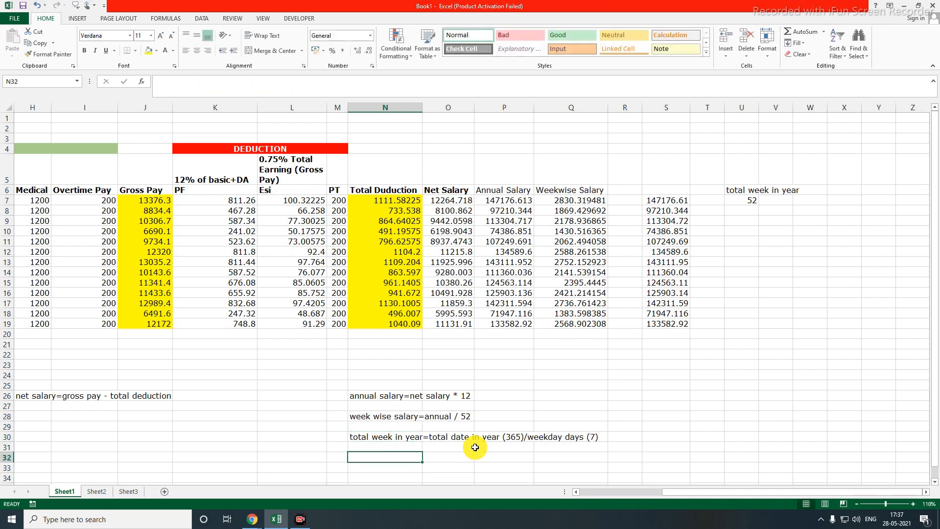
{"action": "key", "text": "Right"}
{"action": "key", "text": "Right"}
{"action": "type", "text": "="}
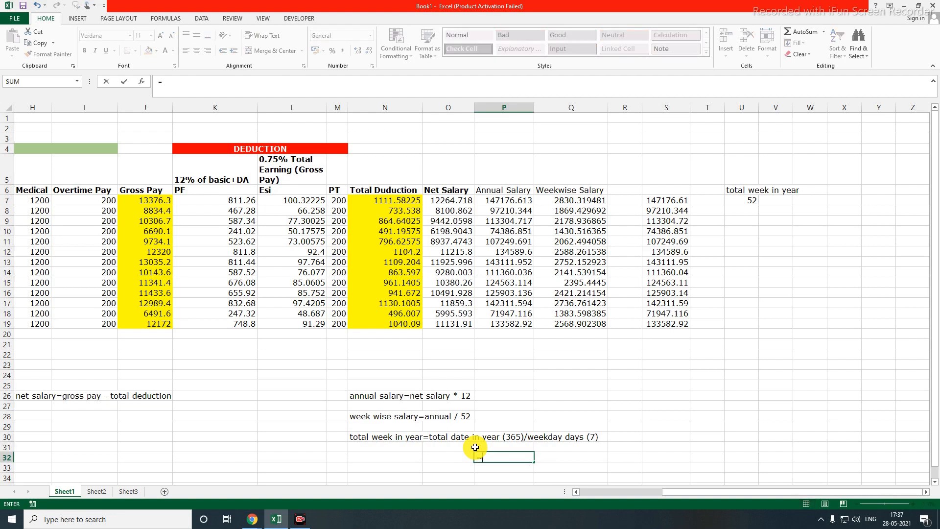
{"action": "type", "text": "365/7"}
{"action": "key", "text": "Return"}
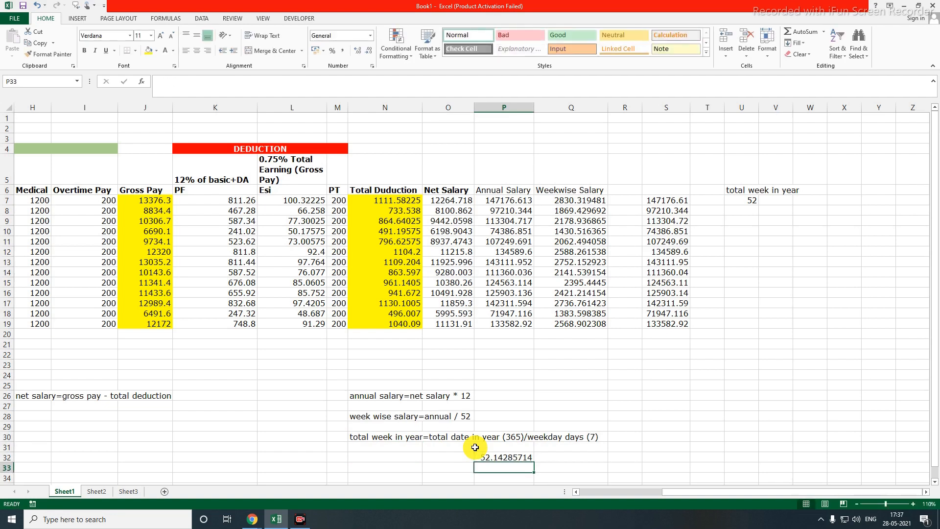